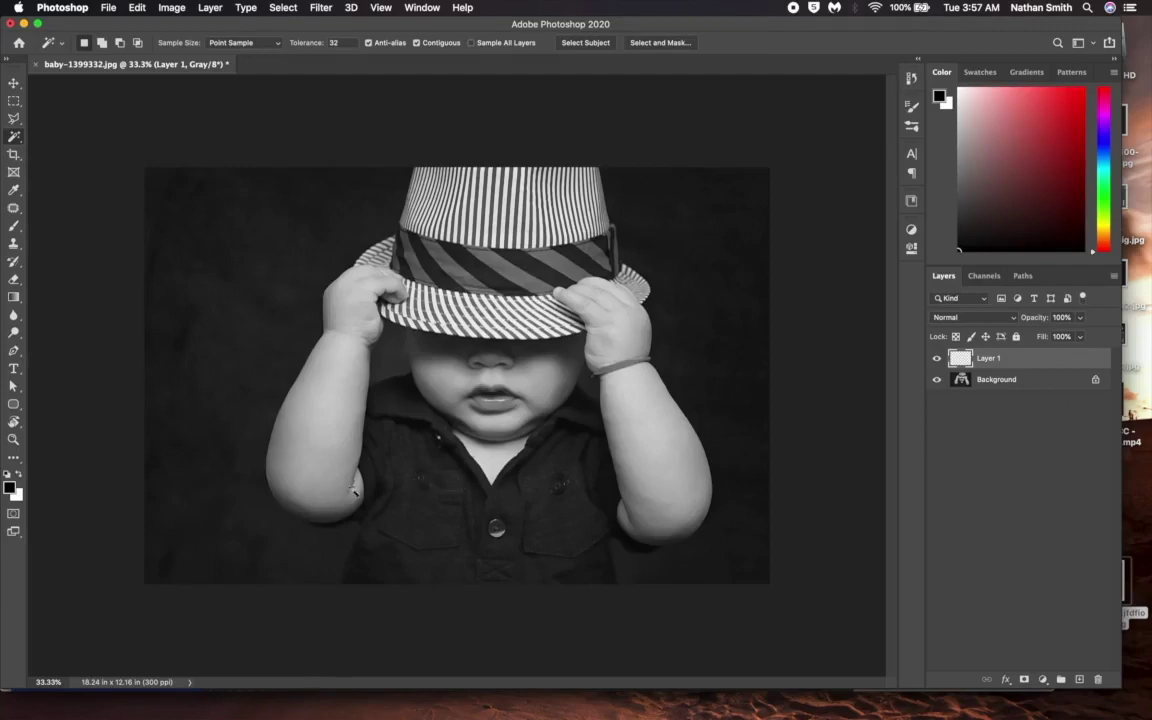
- Rename Layer 1 to 'Skin' and switch to the Quick Selection Tool
double_click(988, 358)
text(Skin)
key(Return)
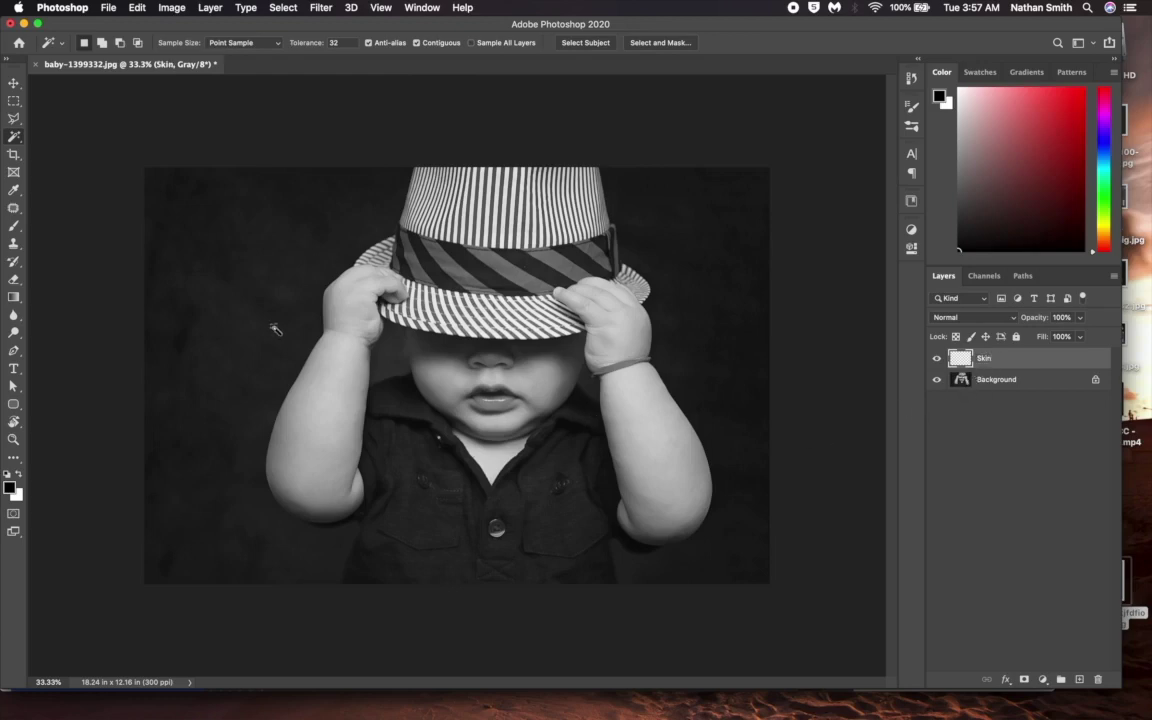
right_click(14, 138)
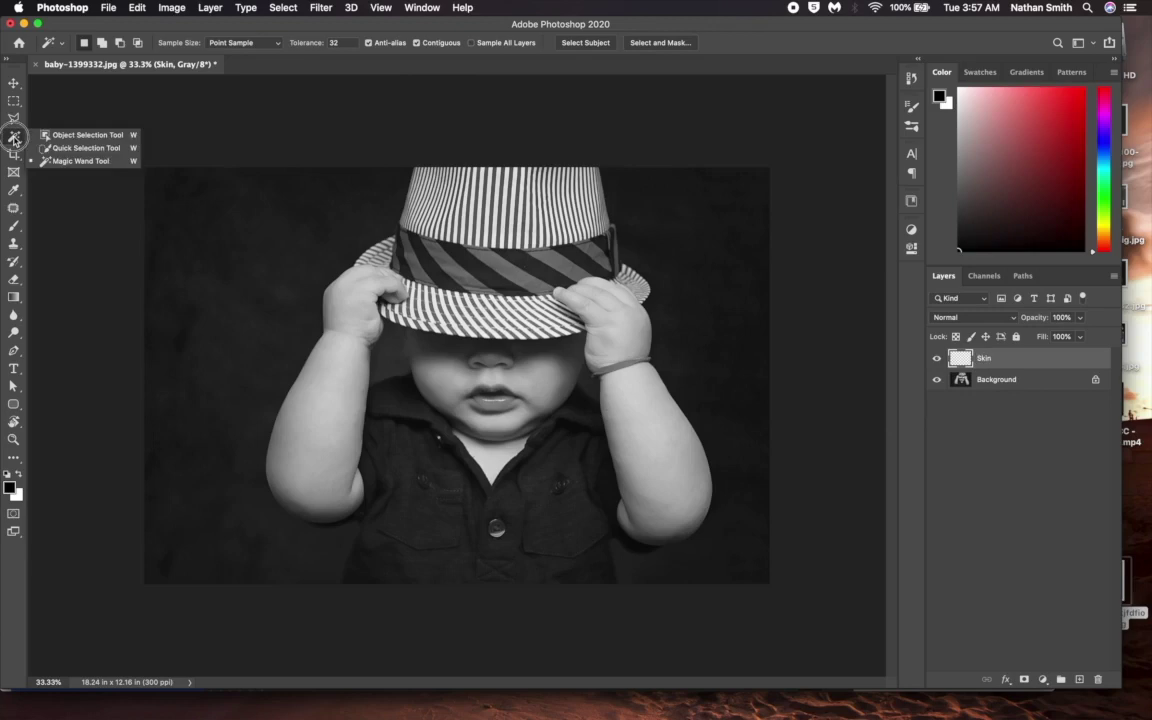
click(44, 149)
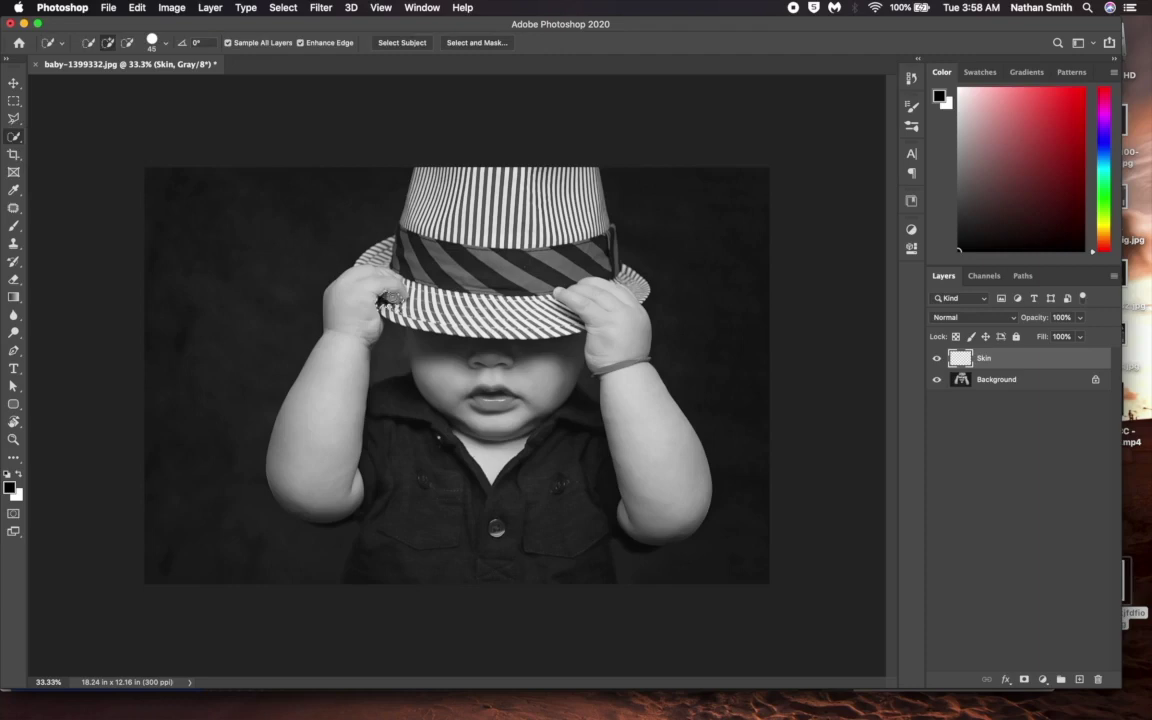
- Brush-select the baby's raised left hand and arm, then enter Quick Mask to check it
mouse_move(391, 283)
mouse_down()
mouse_move(344, 249)
mouse_move(325, 250)
mouse_move(305, 297)
mouse_move(332, 375)
mouse_up()
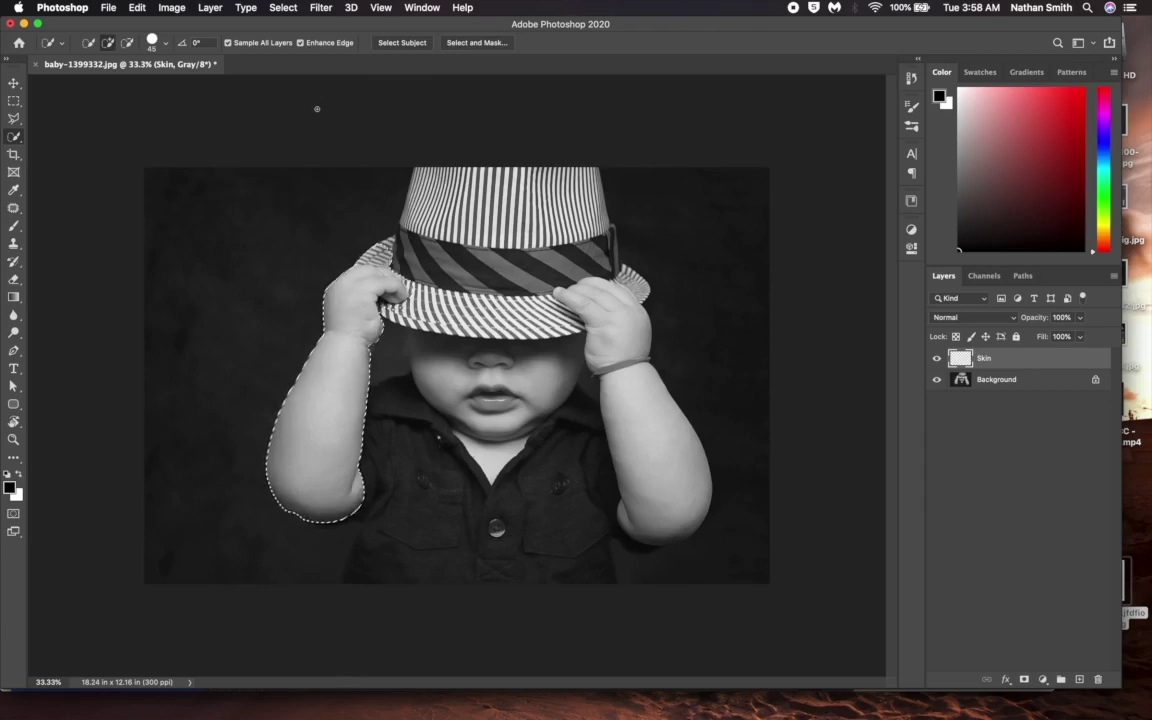
key(q)
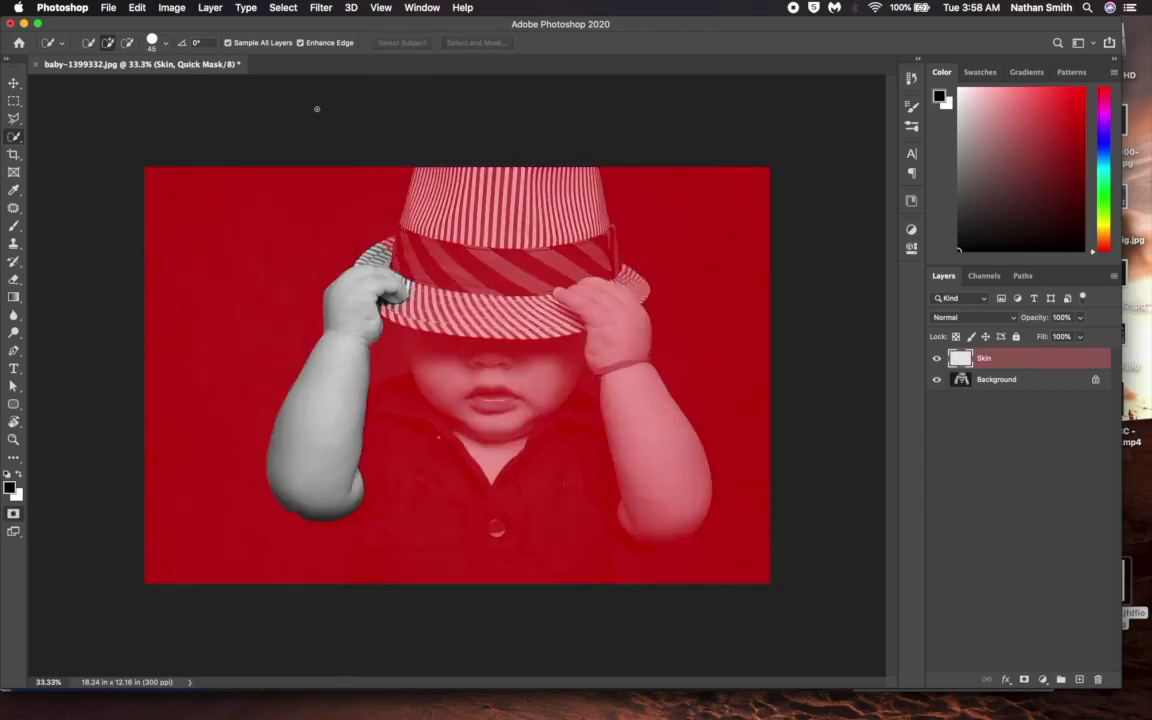
- Set Quick Mask's Color Indicates option to Selected Areas so the arm shows red
double_click(13, 513)
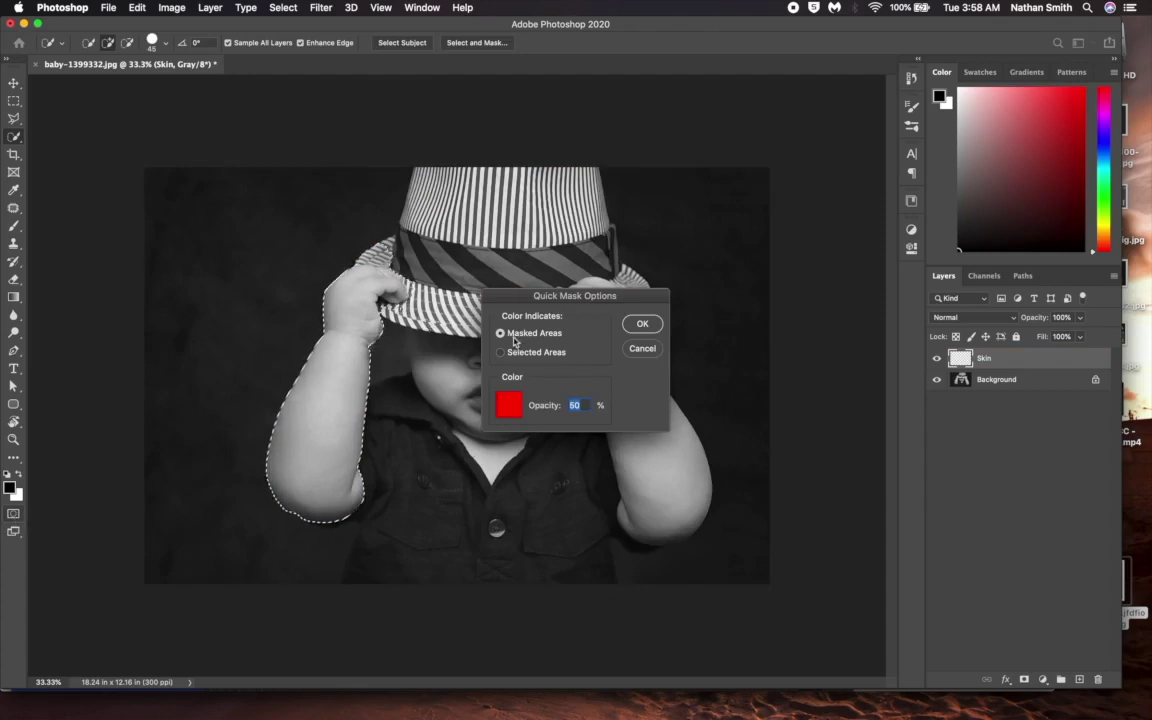
click(501, 353)
click(642, 323)
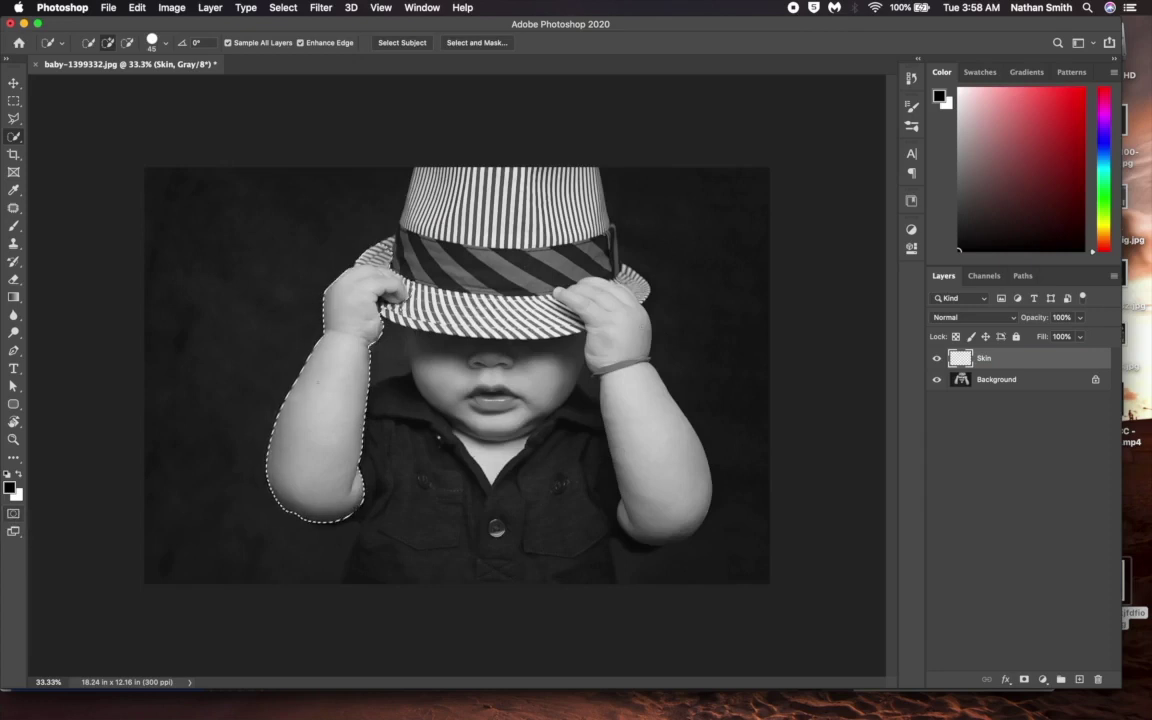
key(q)
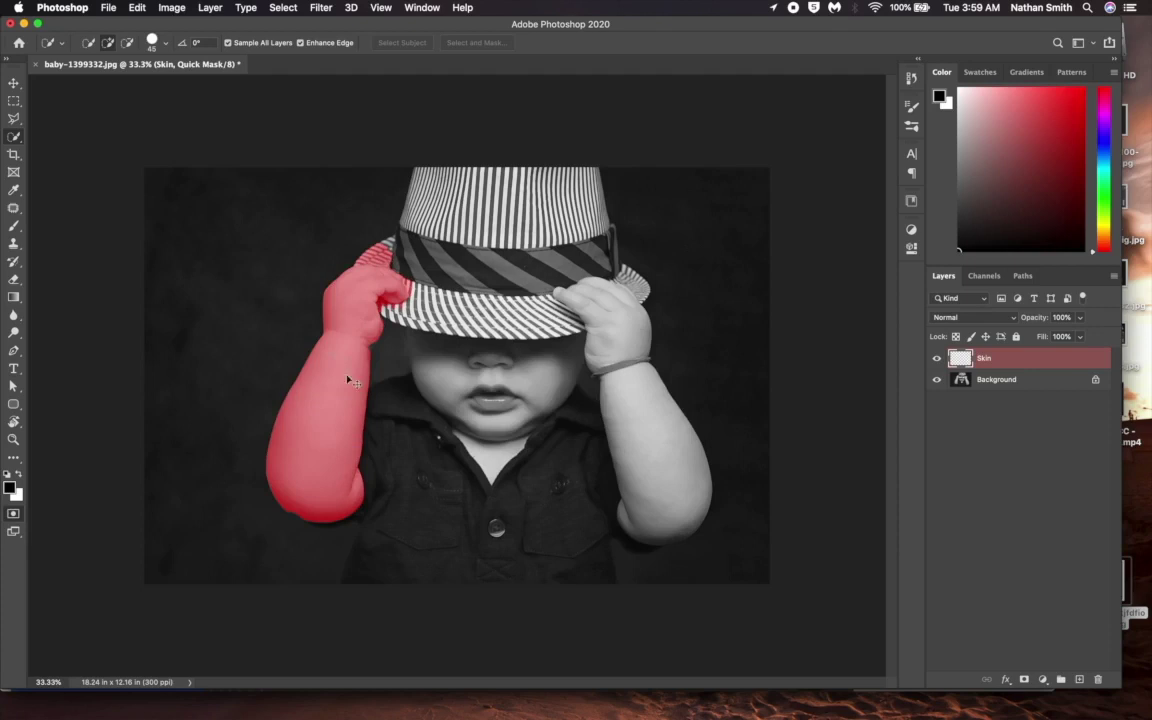
- Zoom to 100% on the baby's hand and hat
key(super+equal)
key(super+equal)
key(super+equal)
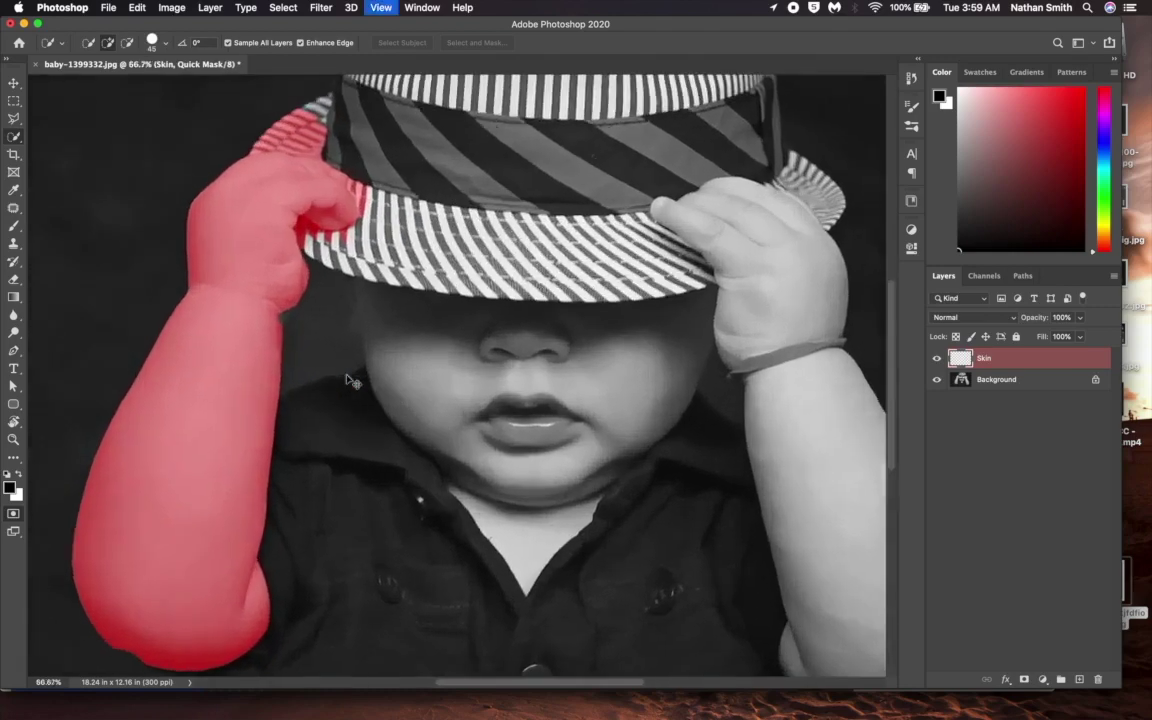
scroll(347, 373, up, 3)
scroll(347, 373, left, 1)
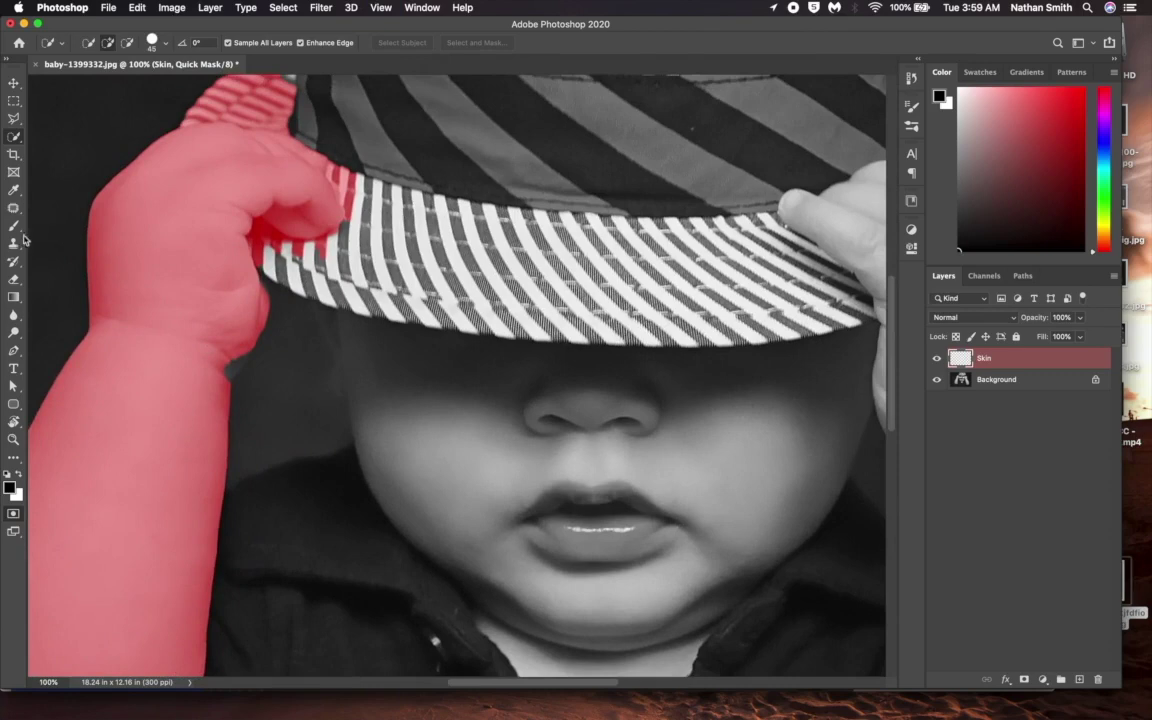
- Switch to the Brush tool with the Hard Round preset
click(14, 227)
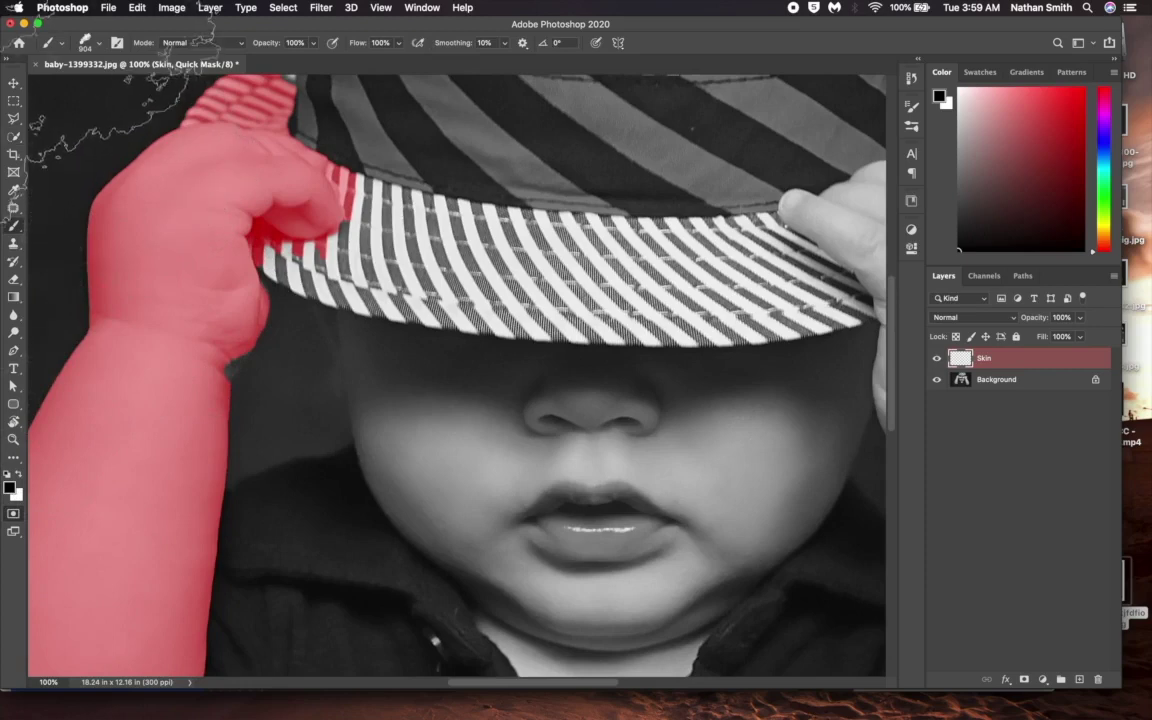
click(97, 45)
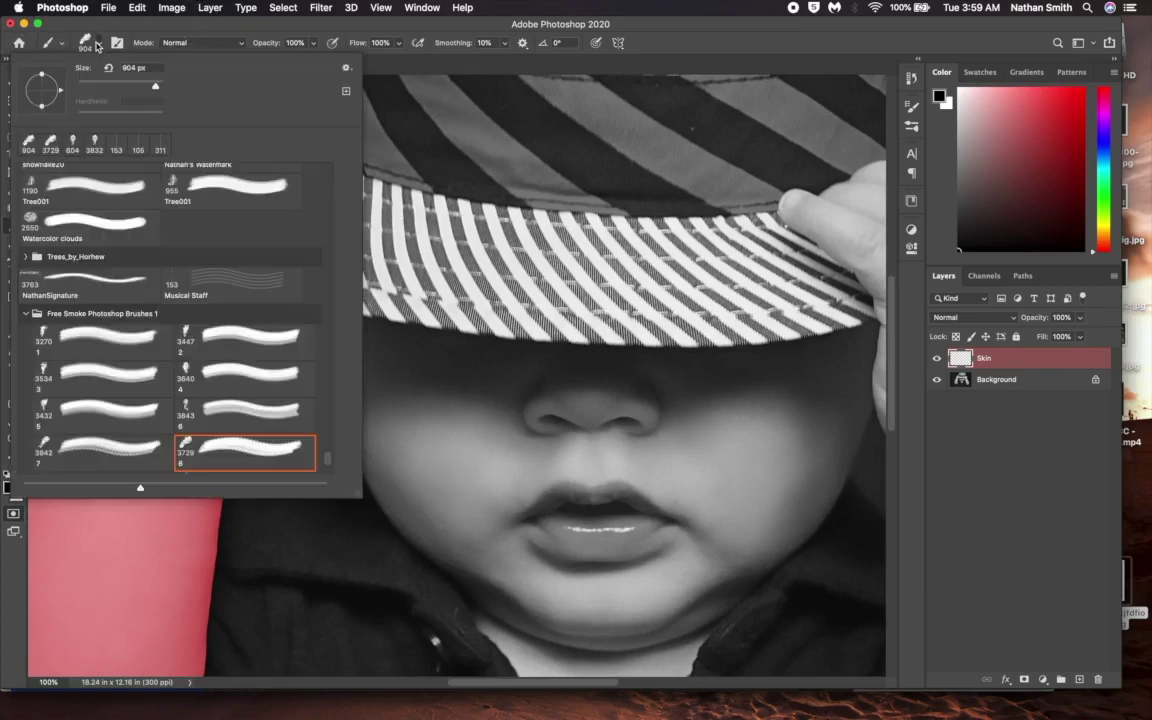
scroll(98, 175, up, 15)
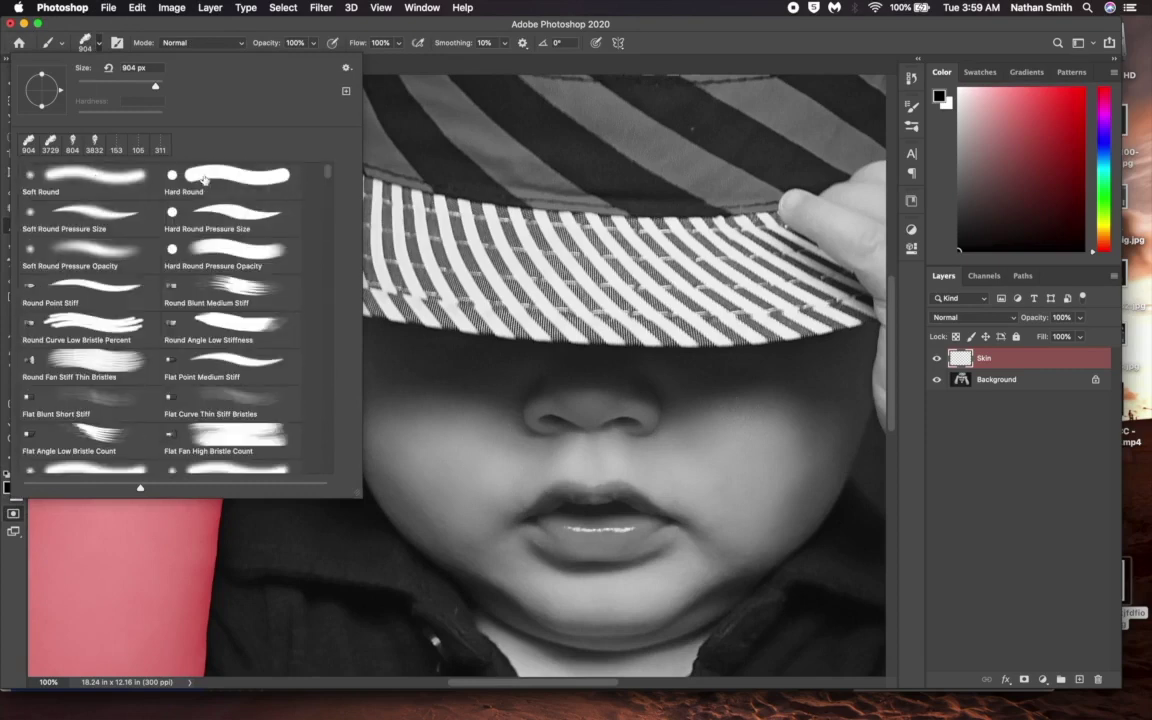
click(180, 168)
key(Return)
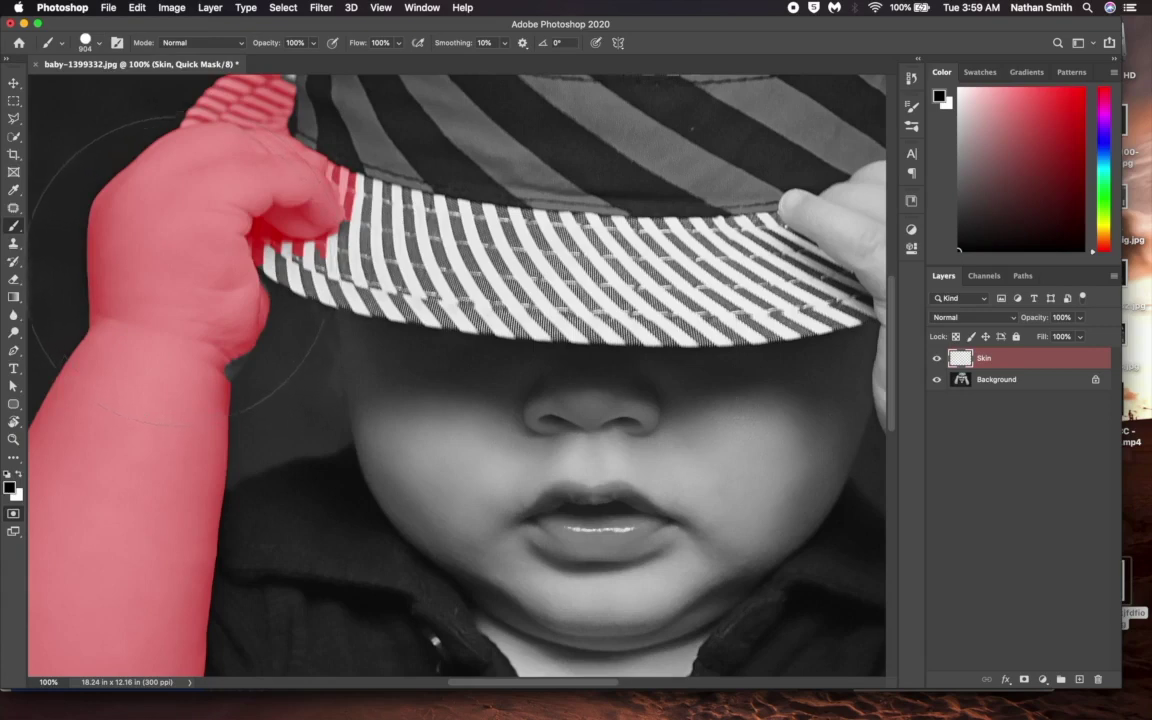
- Shrink the hard round brush to about 46 px
mouse_move(180, 275)
ctrl+alt+mouse_down()
mouse_move(177, 284)
mouse_move(3, 185)
mouse_move(13, 199)
ctrl+alt+mouse_up()
mouse_move(205, 268)
ctrl+alt+mouse_down()
mouse_move(69, 218)
mouse_move(18, 270)
mouse_move(8, 252)
ctrl+alt+mouse_up()
mouse_move(221, 296)
ctrl+alt+mouse_down()
mouse_move(187, 297)
mouse_move(198, 297)
ctrl+alt+mouse_up()
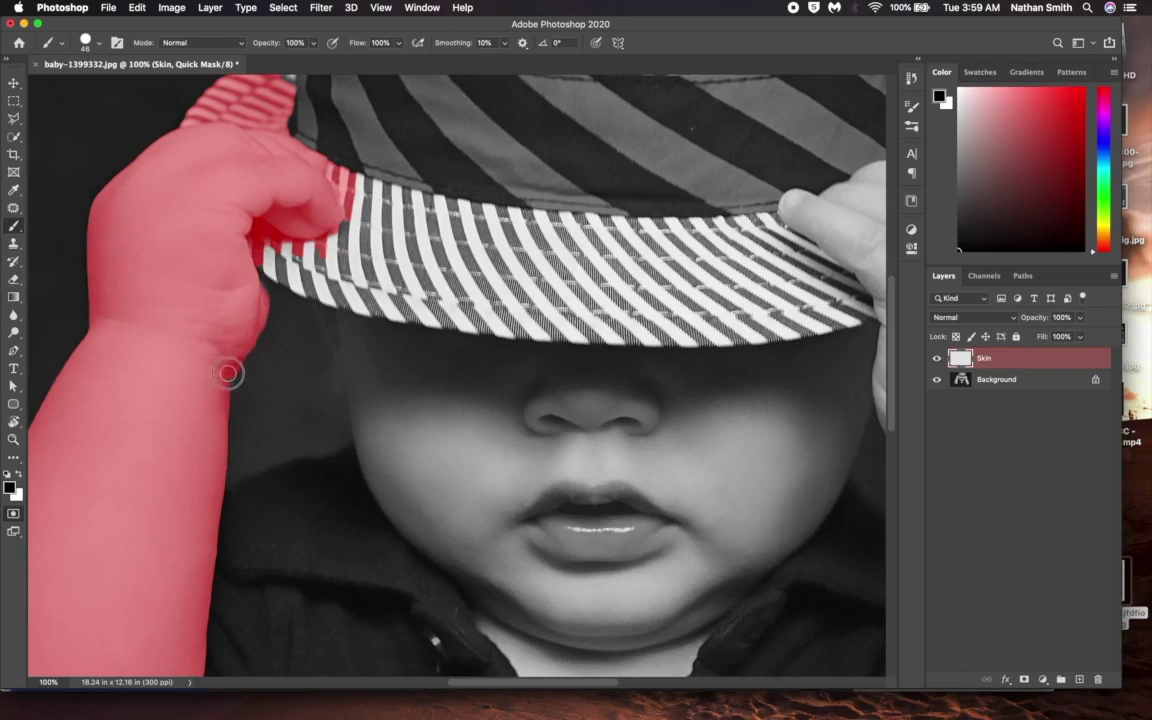
scroll(167, 221, down, 10)
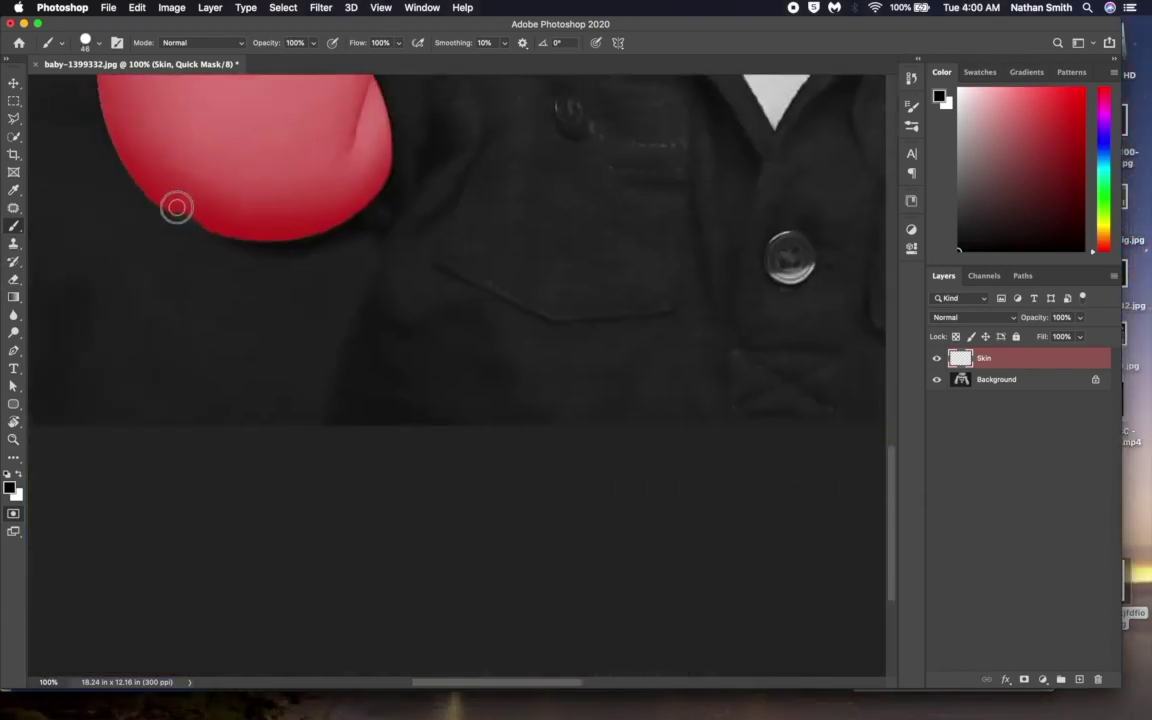
scroll(165, 195, up, 10)
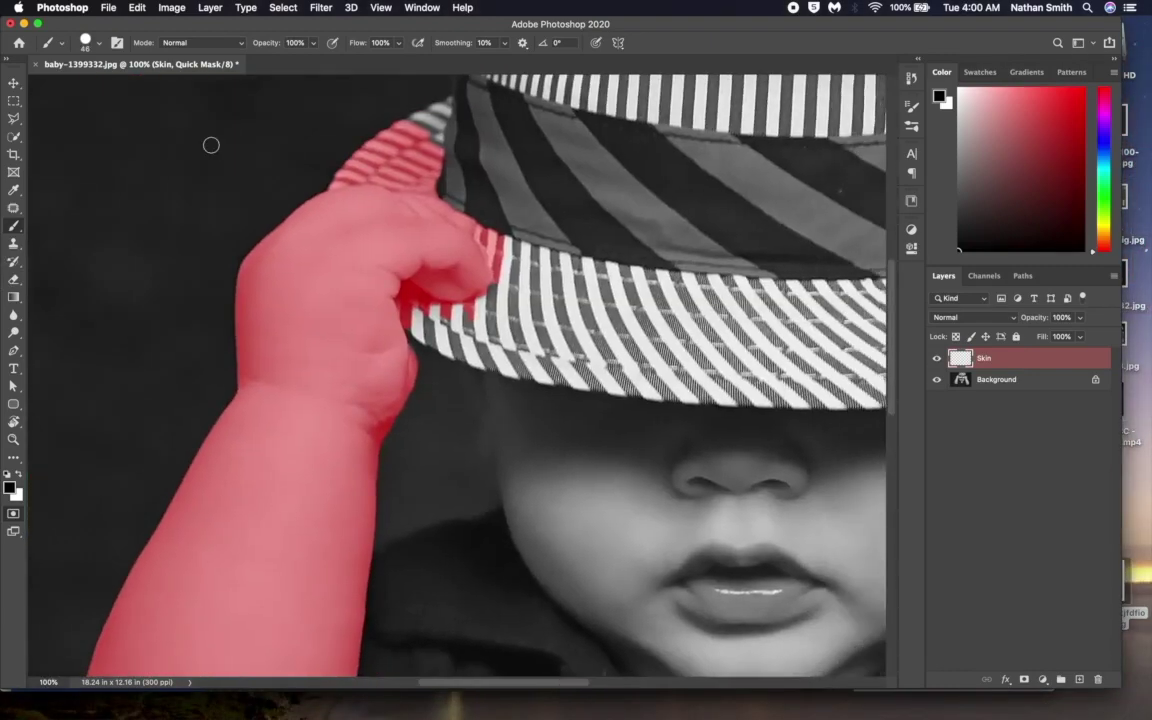
- Paint white to remove the red mask from the hat brim, then restore black
key(x)
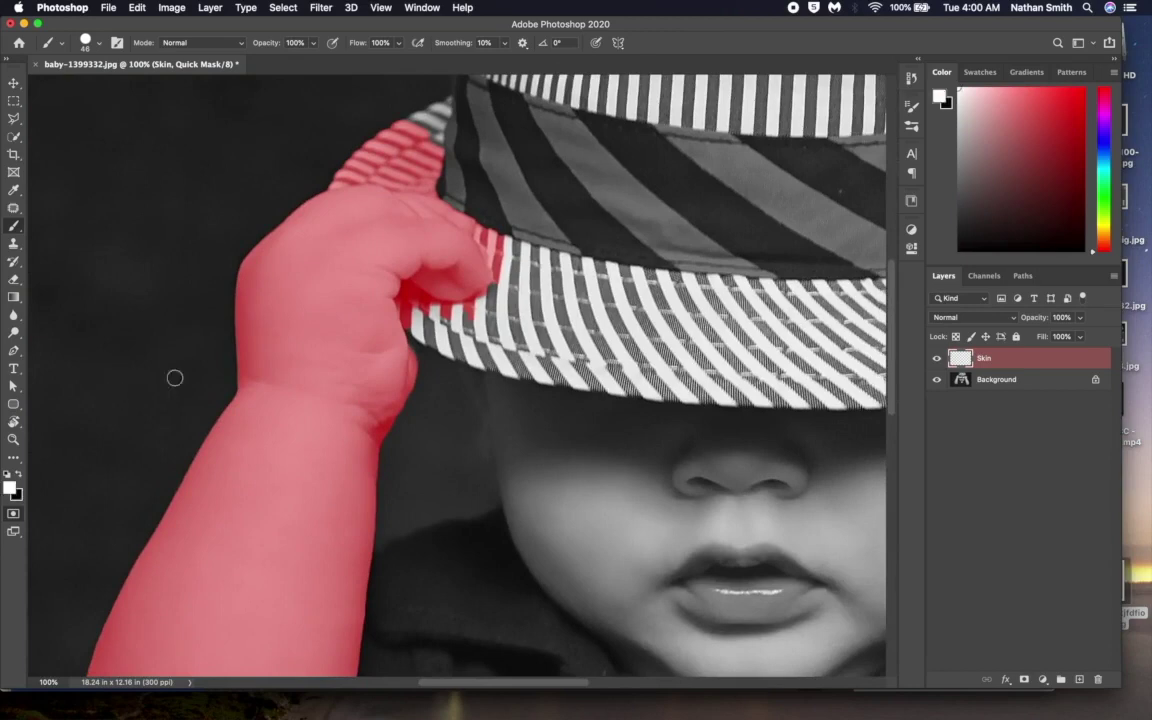
mouse_move(407, 320)
mouse_down()
mouse_move(411, 296)
mouse_move(465, 309)
mouse_move(410, 300)
mouse_up()
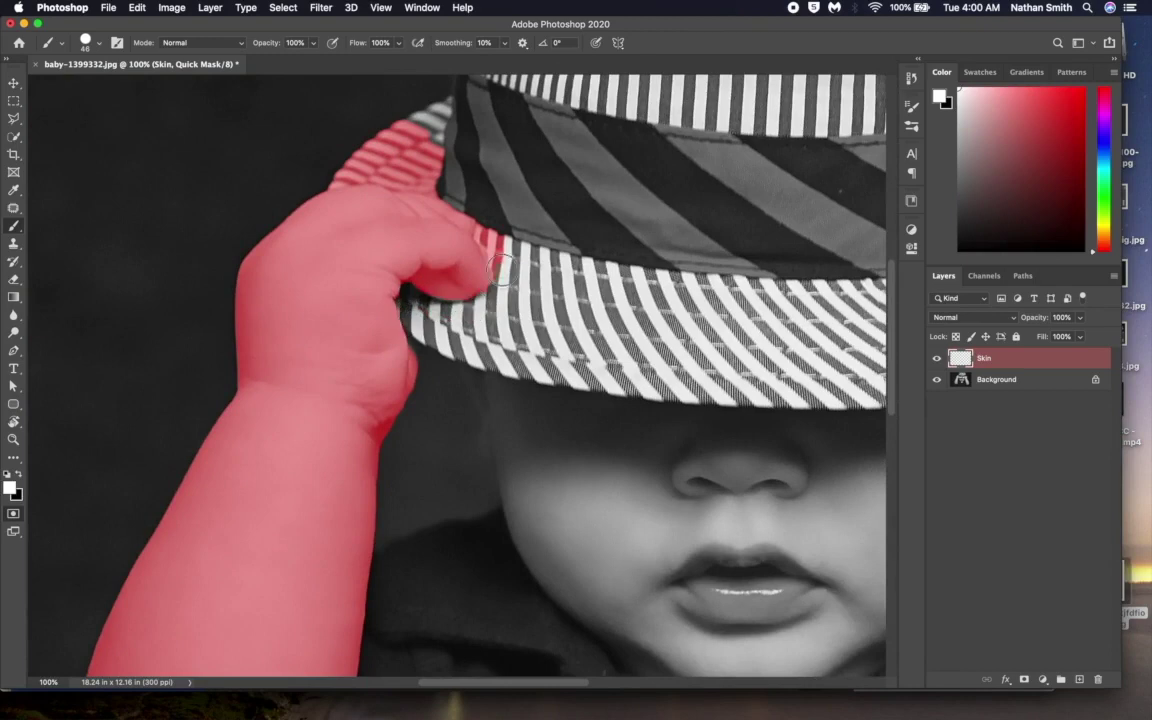
mouse_move(462, 228)
mouse_down()
mouse_move(496, 268)
mouse_move(396, 172)
mouse_move(352, 165)
mouse_move(380, 178)
mouse_move(320, 155)
mouse_move(382, 122)
mouse_move(433, 170)
mouse_up()
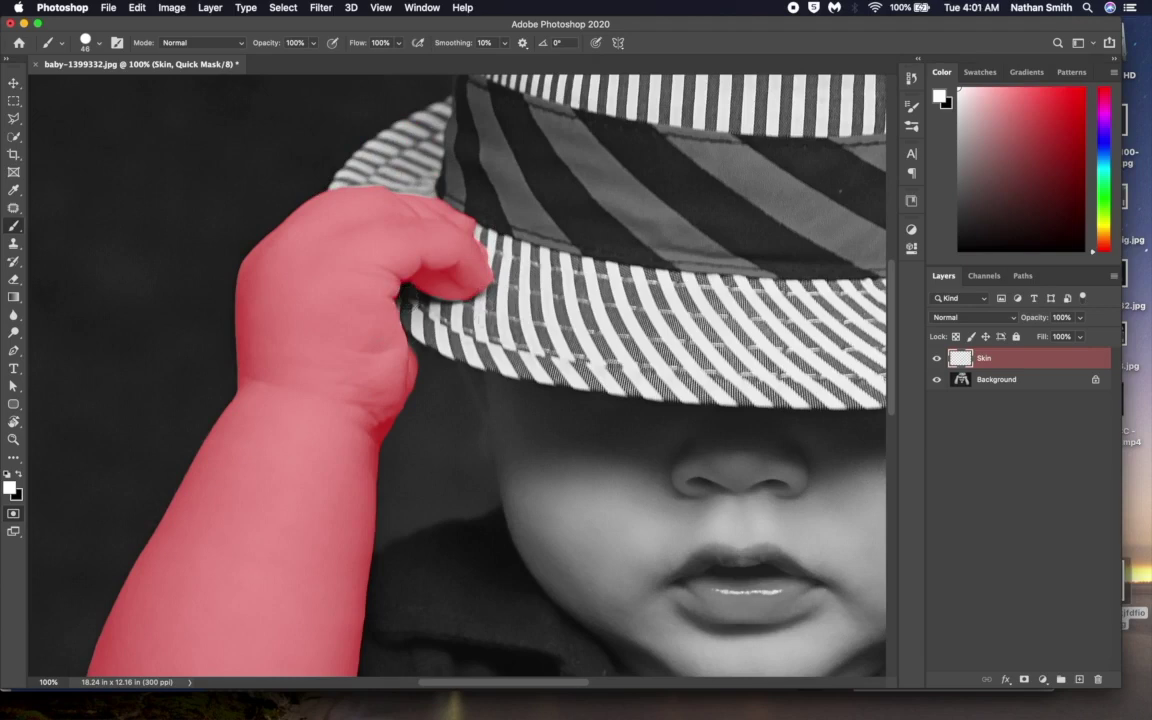
key(x)
scroll(397, 370, down, 10)
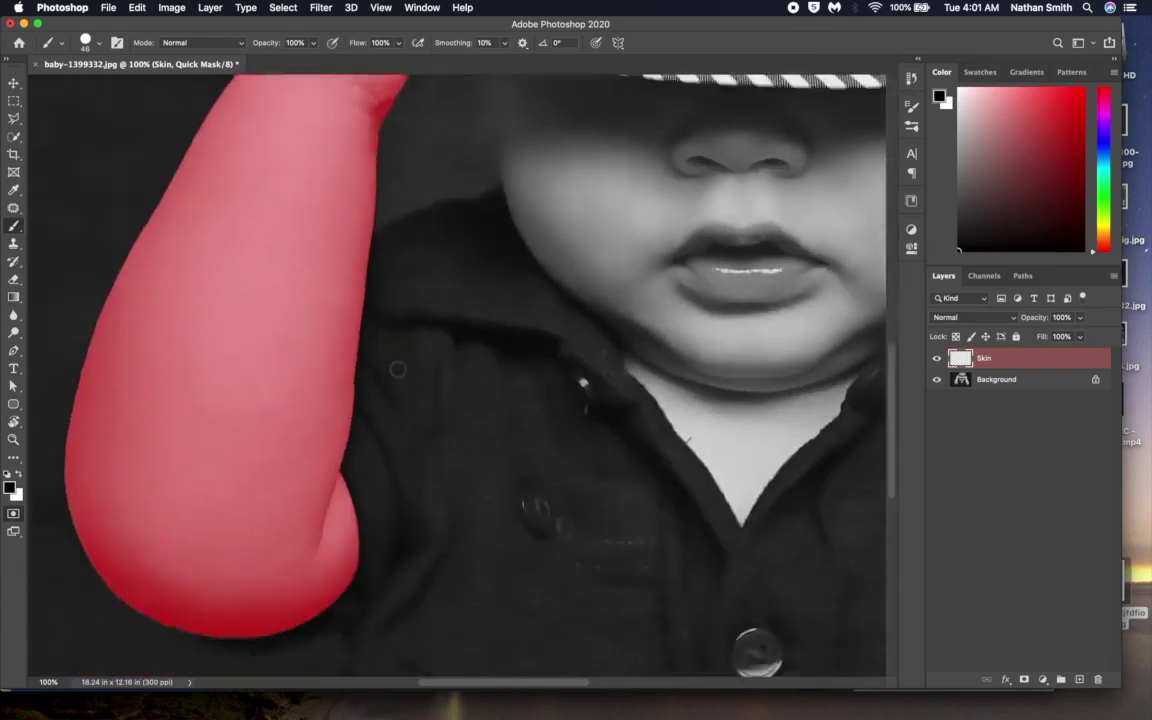
scroll(397, 370, up, 4)
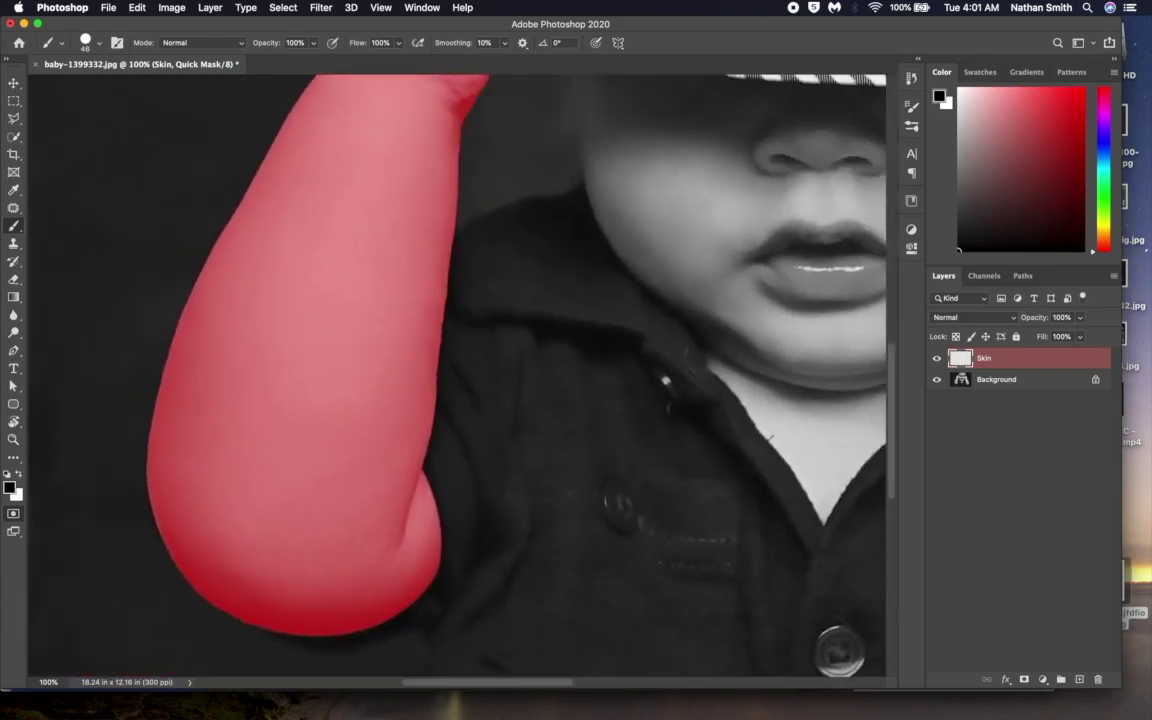
- Exit Quick Mask to get the arm selection, fit the photo, and shift hue toward orange
key(q)
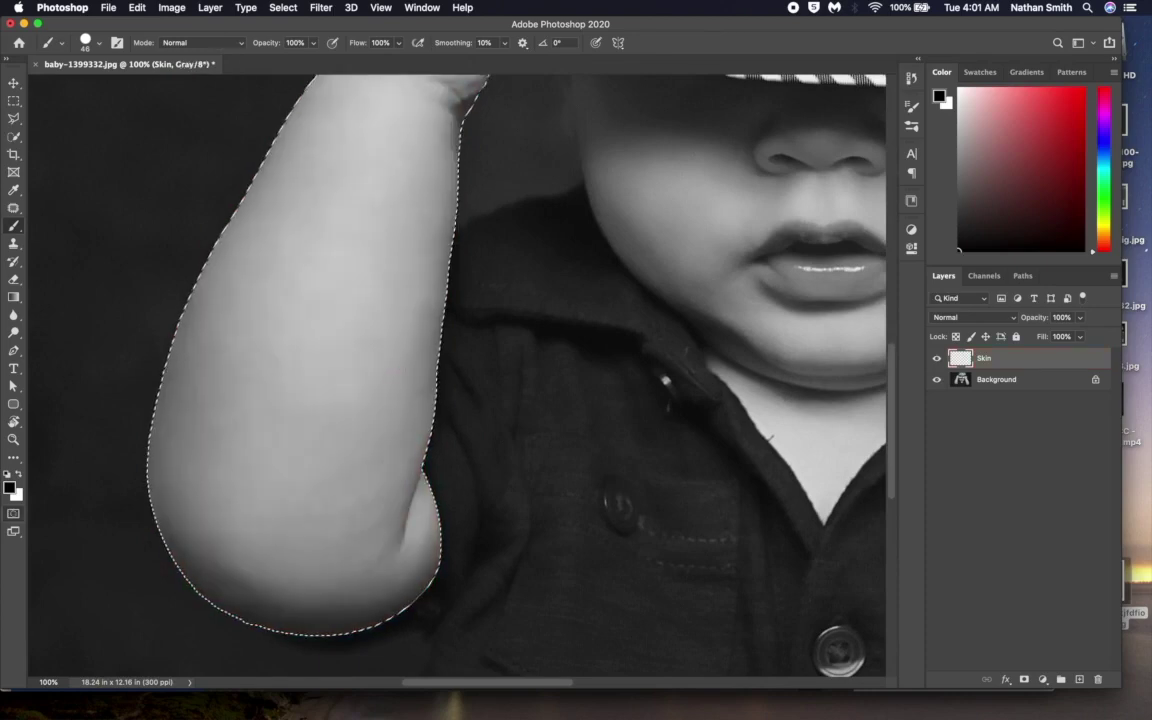
scroll(458, 370, up, 3)
scroll(397, 369, up, 2)
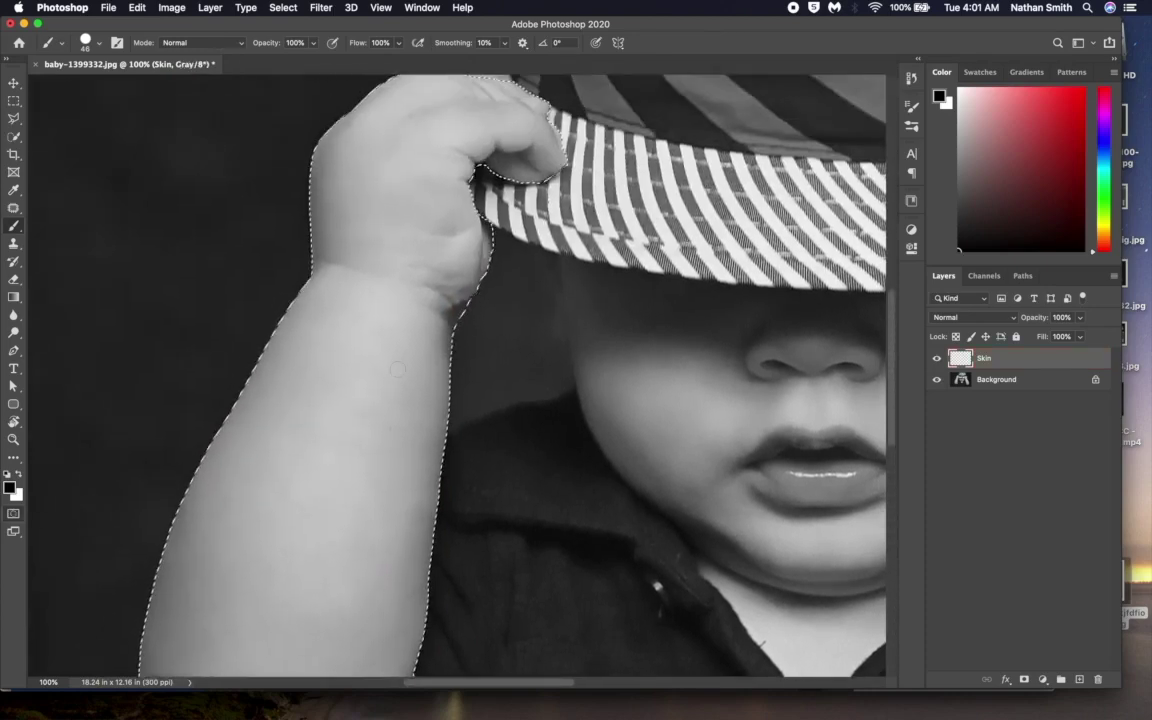
scroll(397, 369, up, 1)
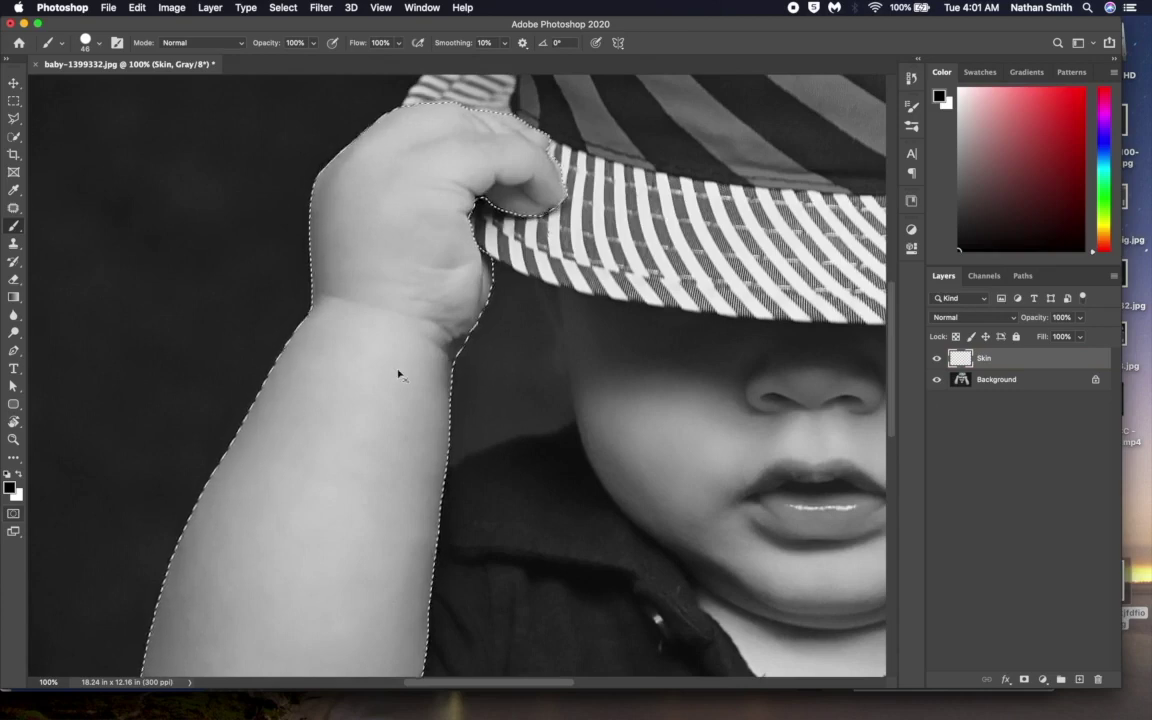
key(super+0)
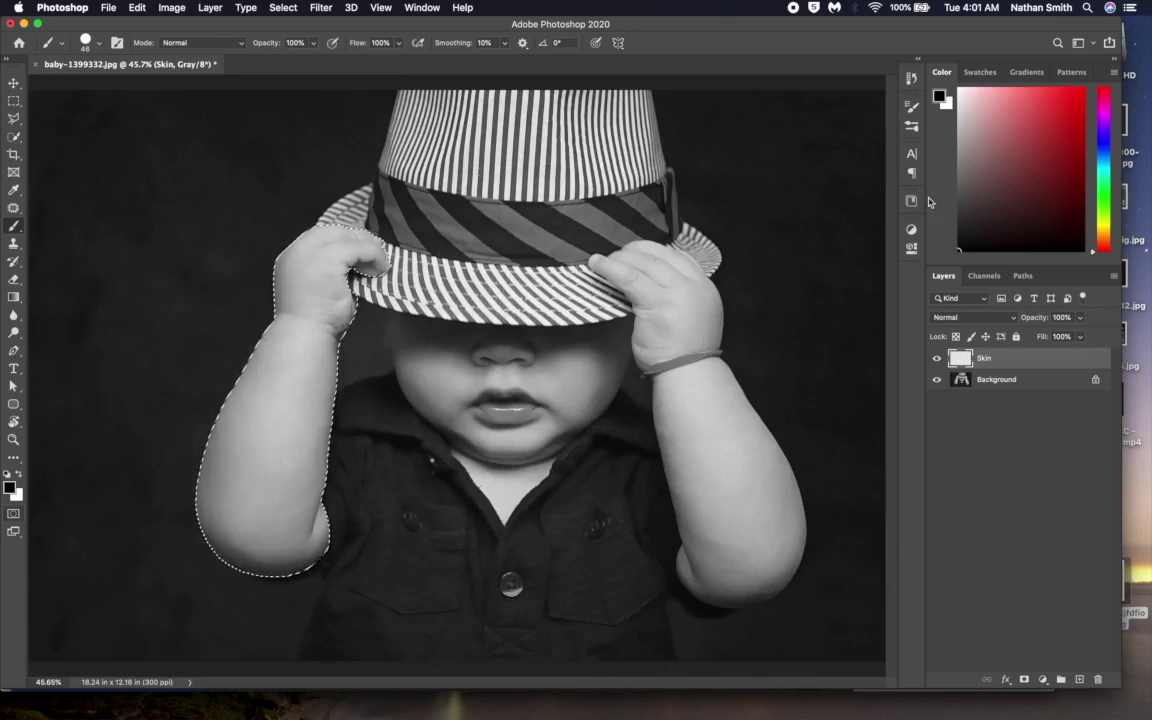
click(1104, 243)
- Pick a light peach foreground colour and convert the image to RGB Color without flattening
drag(1104, 243, 1104, 240)
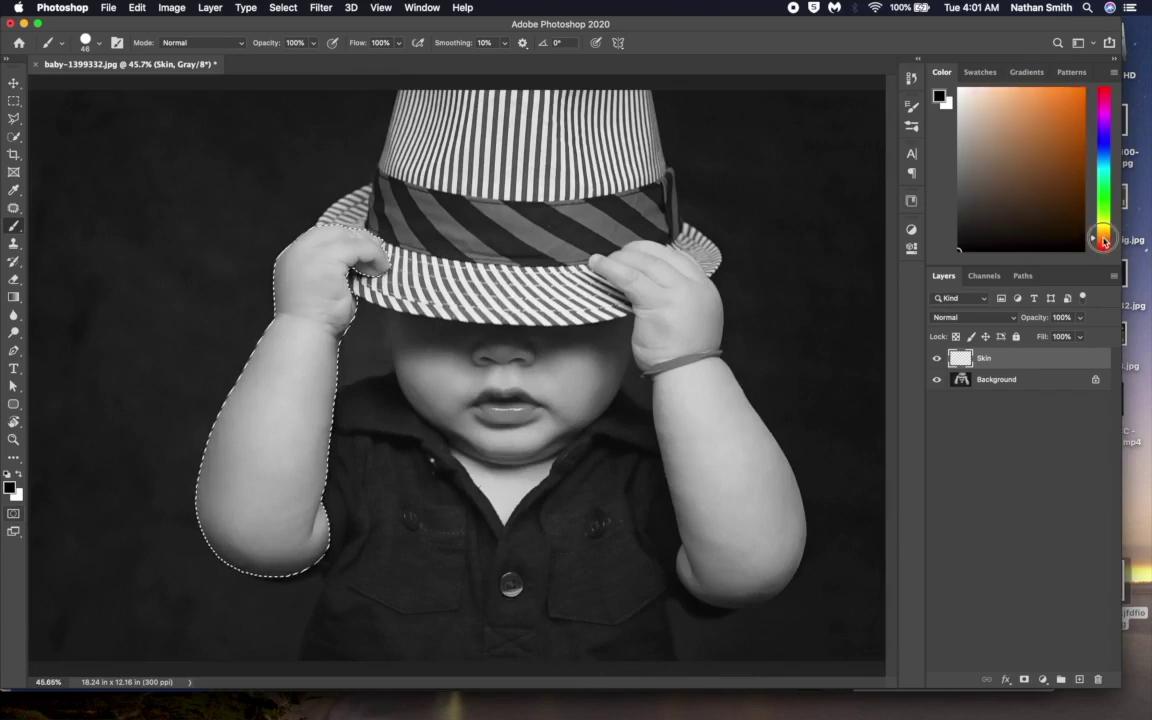
click(996, 95)
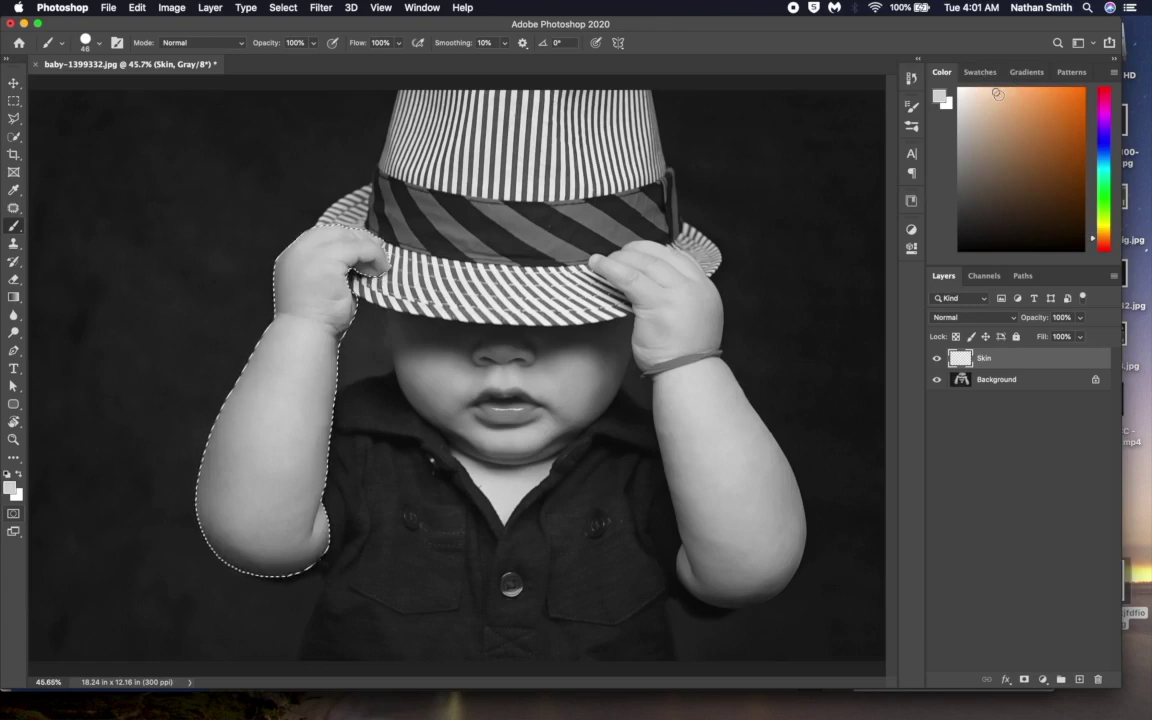
click(176, 8)
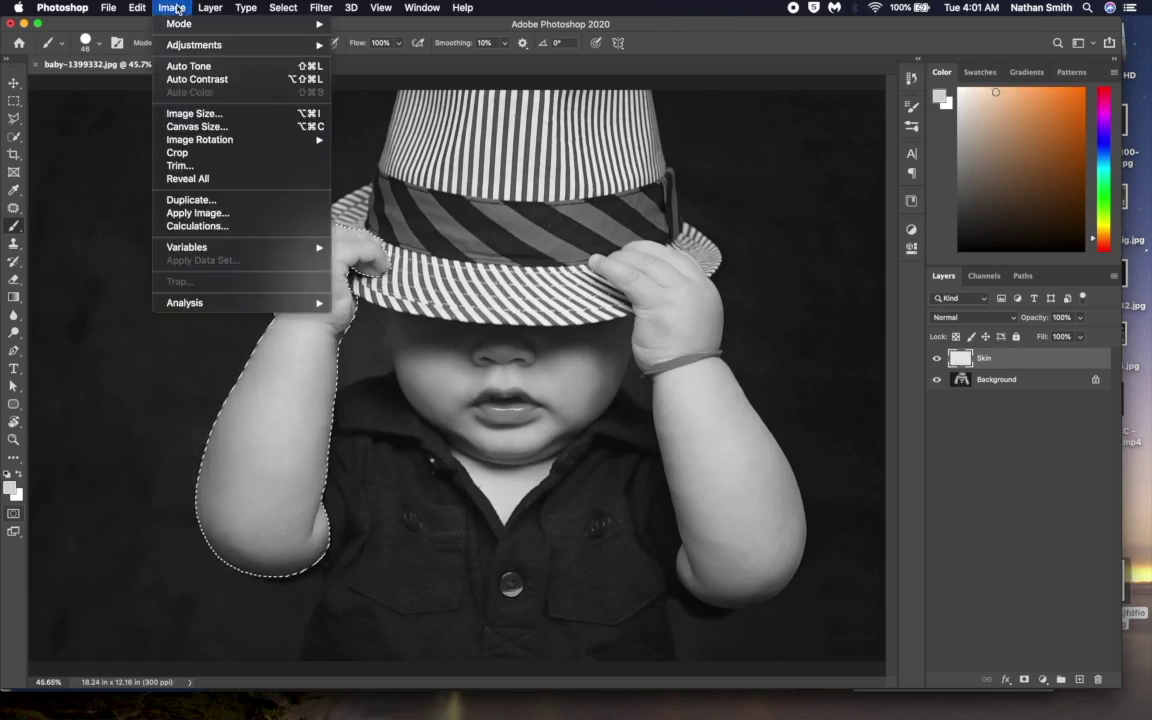
mouse_move(182, 29)
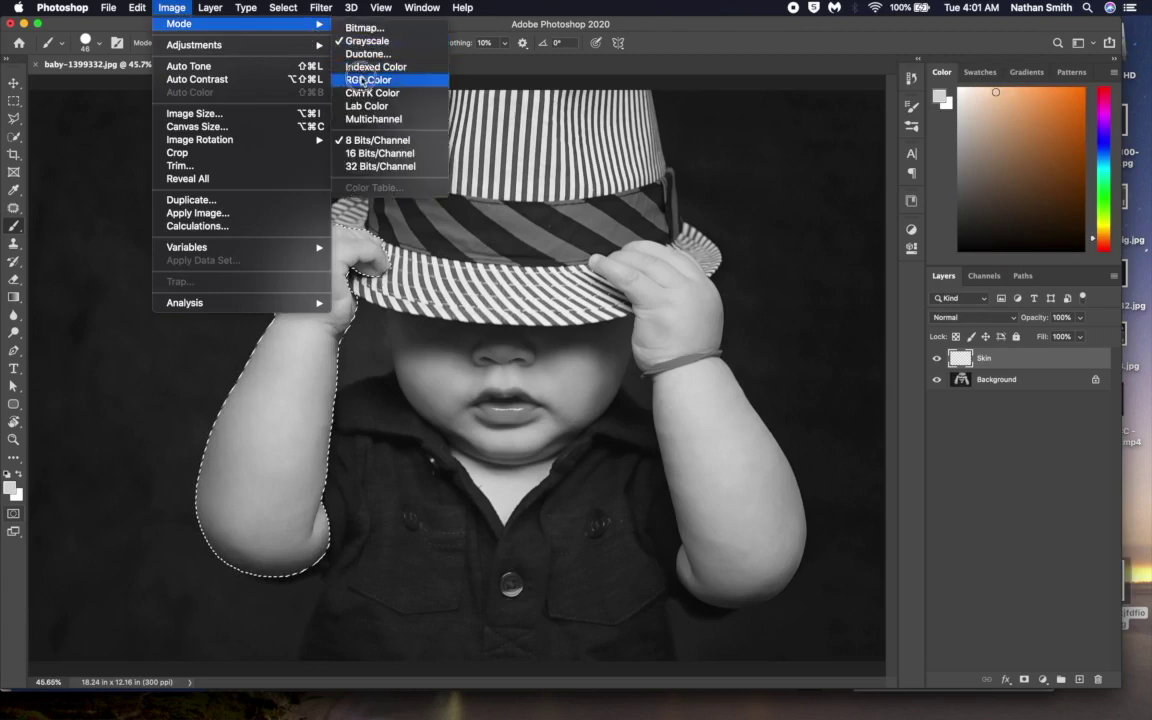
click(366, 80)
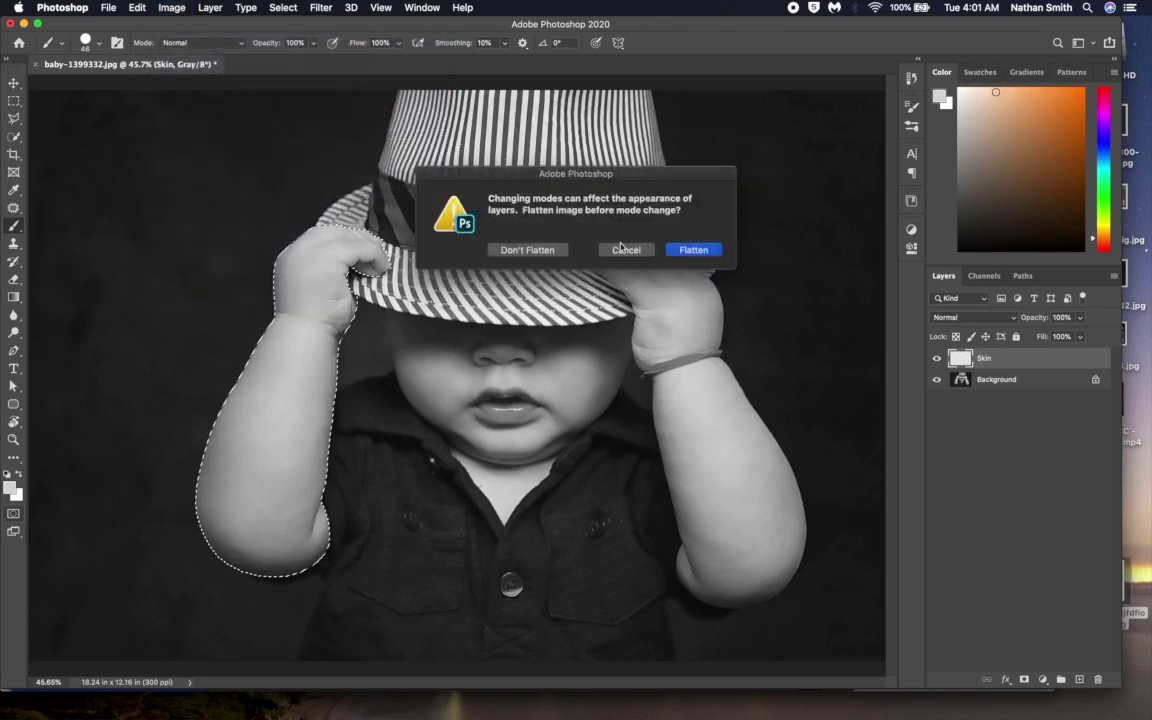
click(554, 251)
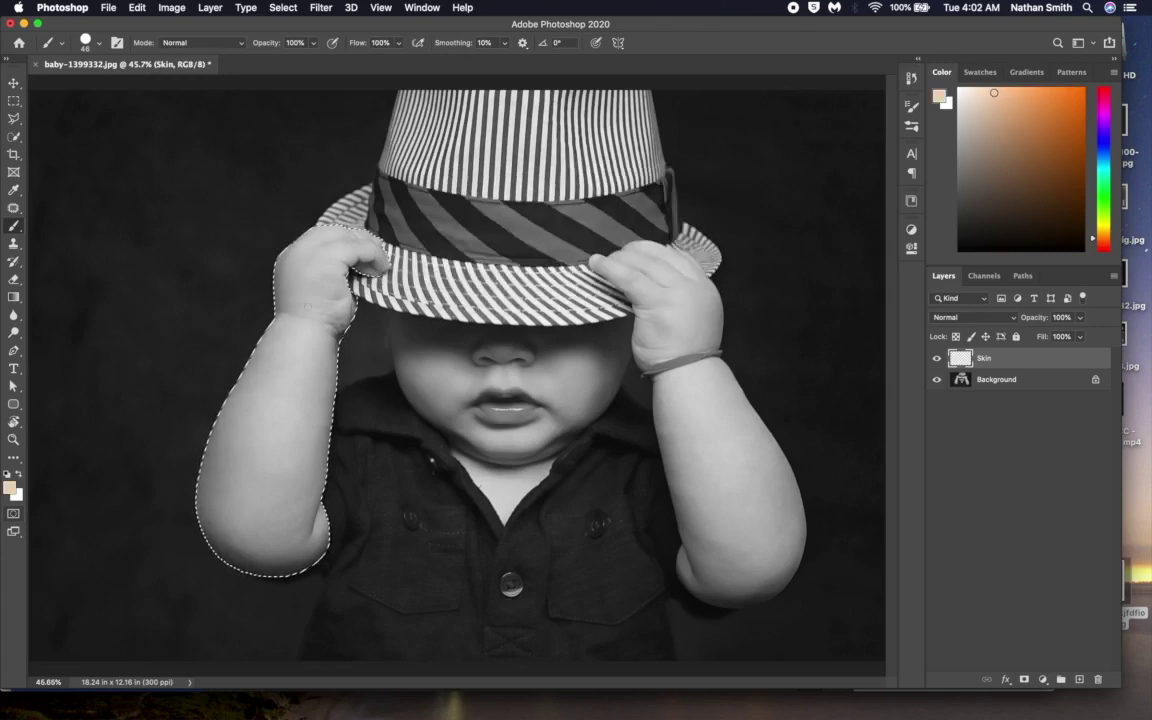
- Enlarge the brush to 800 px and paint the selected left arm and hand peach
key(bracketright)
key(bracketright)
key(bracketright)
key(bracketright)
key(bracketright)
key(bracketright)
key(bracketright)
key(bracketright)
key(bracketright)
key(bracketright)
key(bracketright)
key(bracketright)
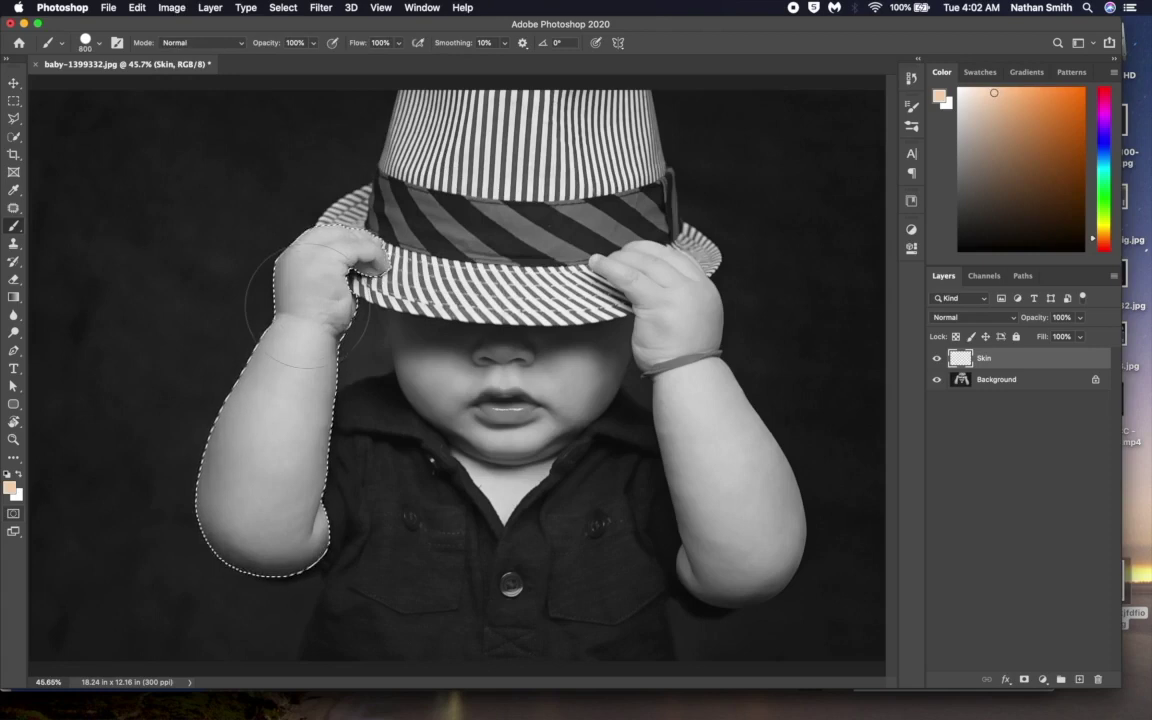
key(bracketright)
key(bracketright)
key(bracketright)
key(bracketright)
key(bracketright)
mouse_move(350, 265)
mouse_down()
mouse_move(290, 265)
mouse_move(297, 330)
mouse_move(285, 445)
mouse_up()
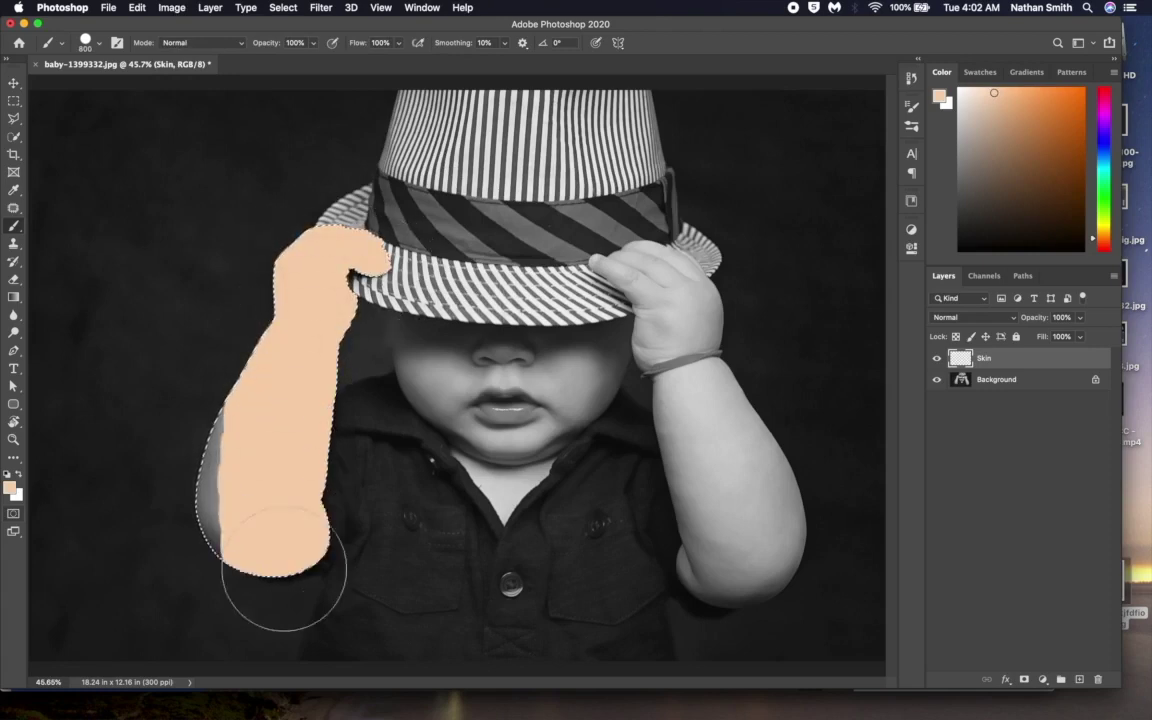
mouse_move(284, 570)
mouse_down()
mouse_move(245, 597)
mouse_move(206, 468)
mouse_up()
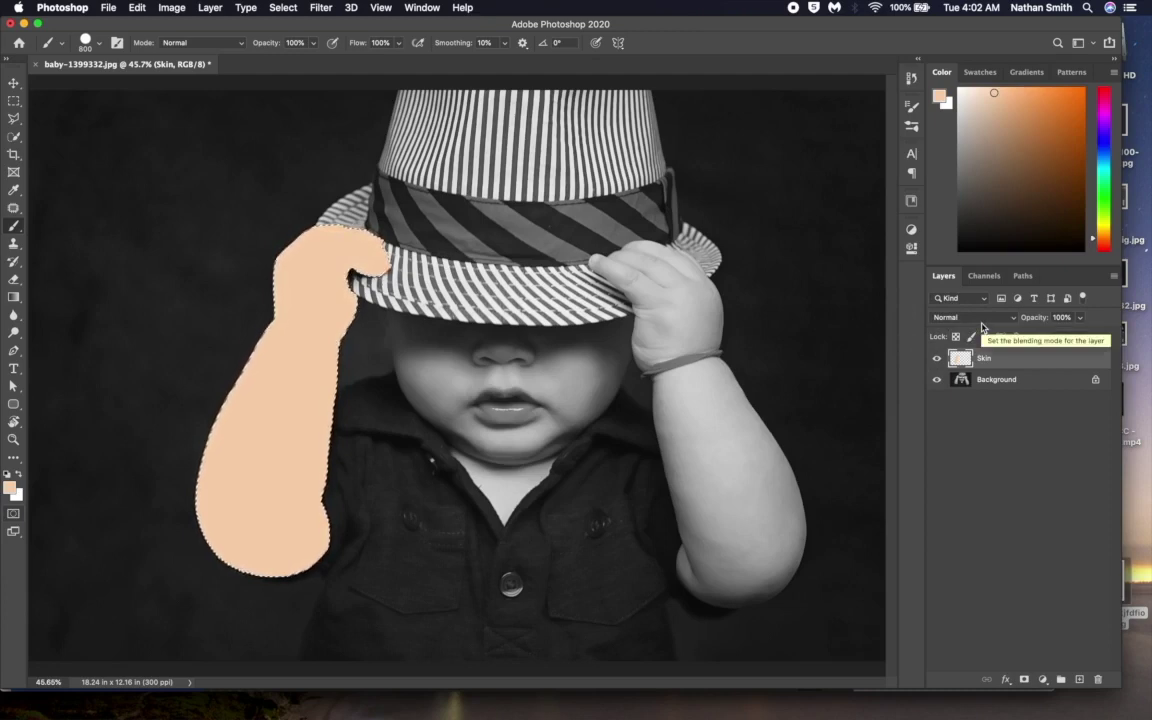
- Change the Skin layer's blend mode from Normal to Color
click(983, 322)
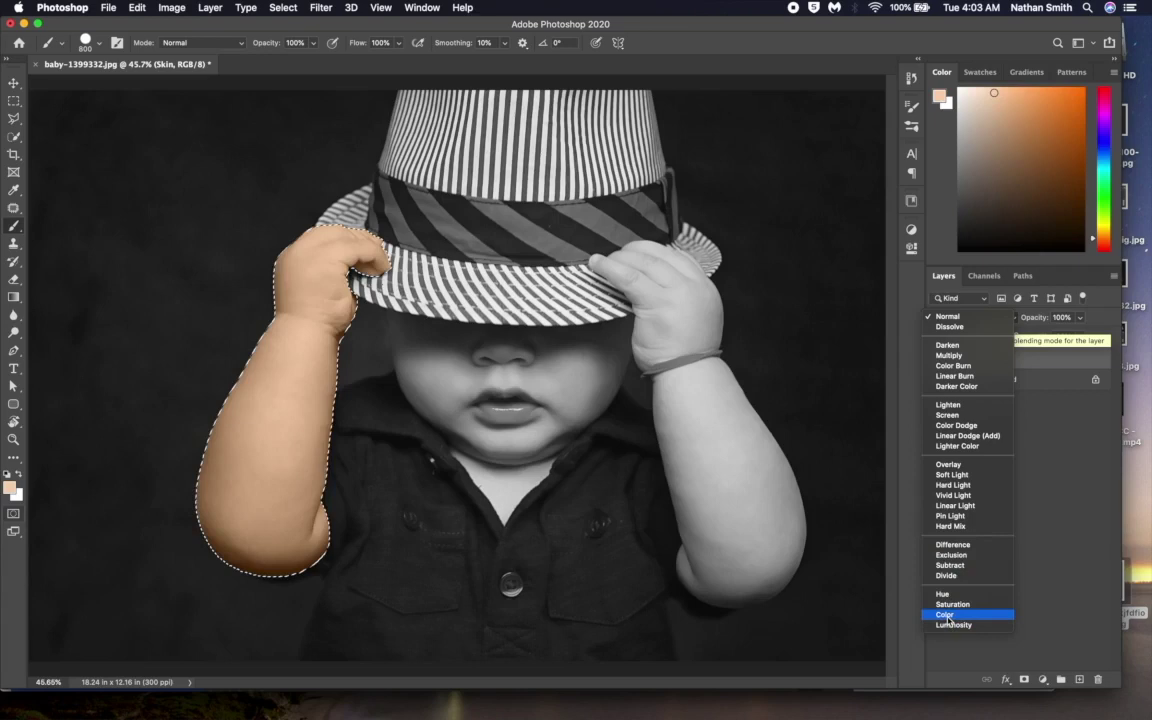
click(947, 616)
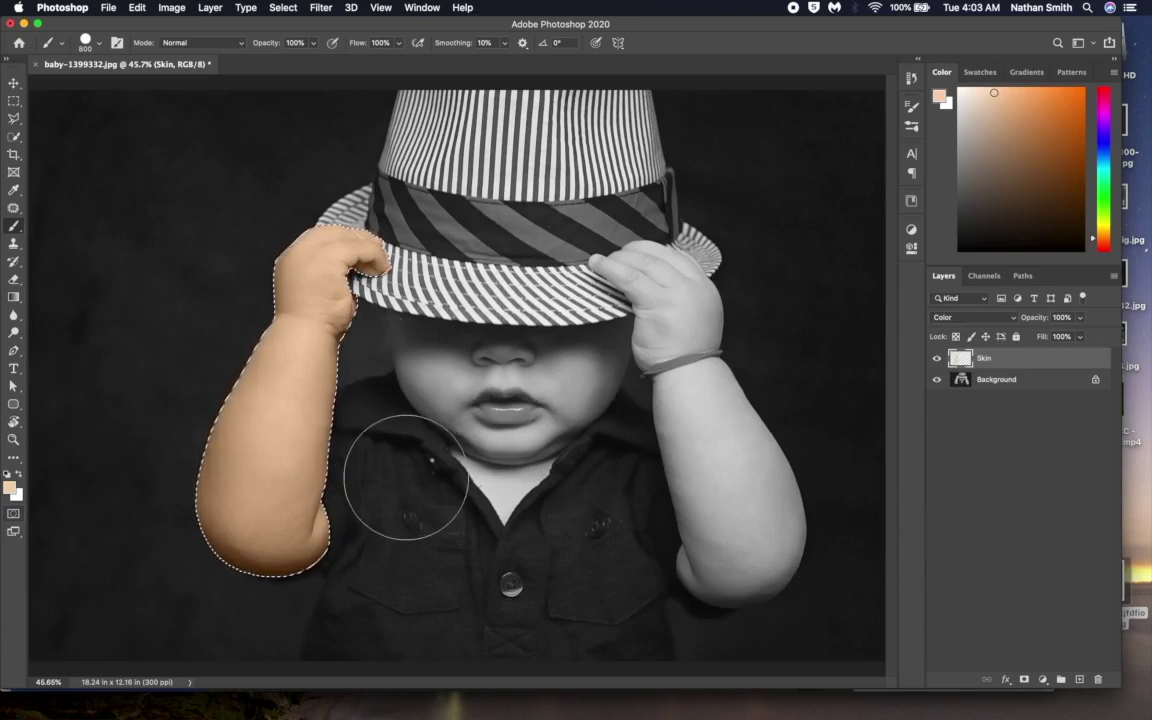
- Deselect the arm with Cmd+D
key(super+d)
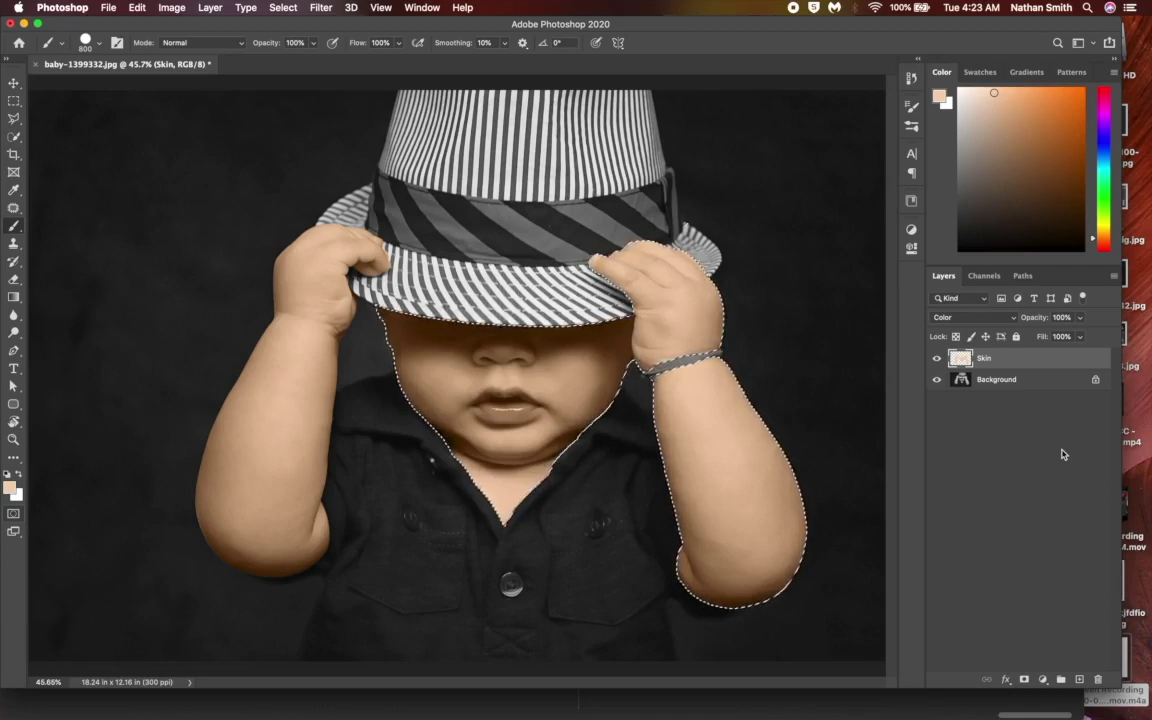
- Deselect the skin area, lower the Skin layer to 75% opacity, and add a new layer above it
key(super+d)
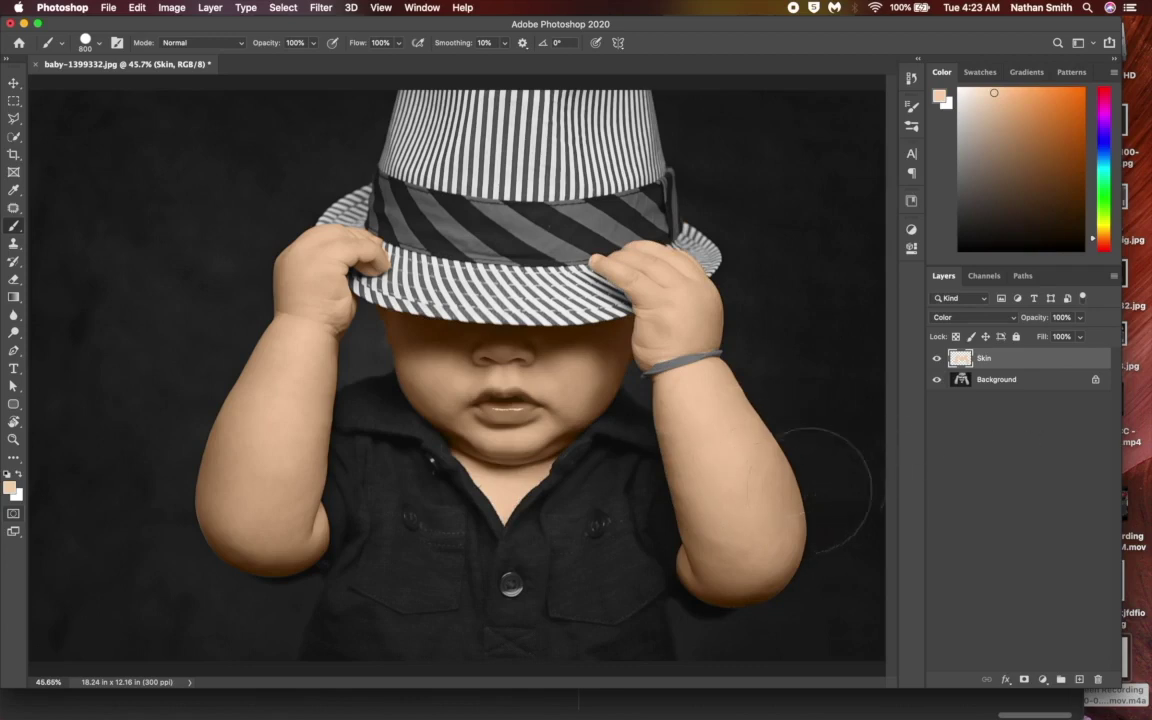
click(1038, 318)
mouse_move(1038, 318)
mouse_down()
mouse_move(985, 333)
mouse_move(1021, 324)
mouse_up()
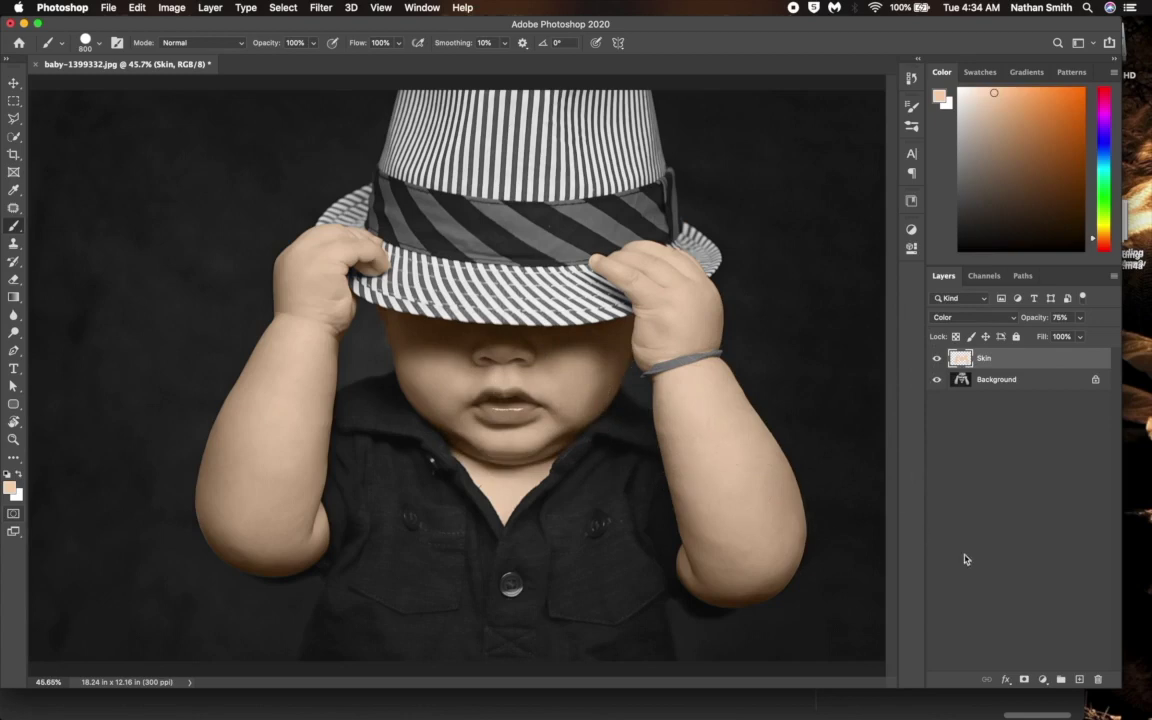
click(1079, 679)
- Name the new layer 'Lips and cheeks' and set its blend mode to Color
double_click(989, 359)
text(Lips and cheeks)
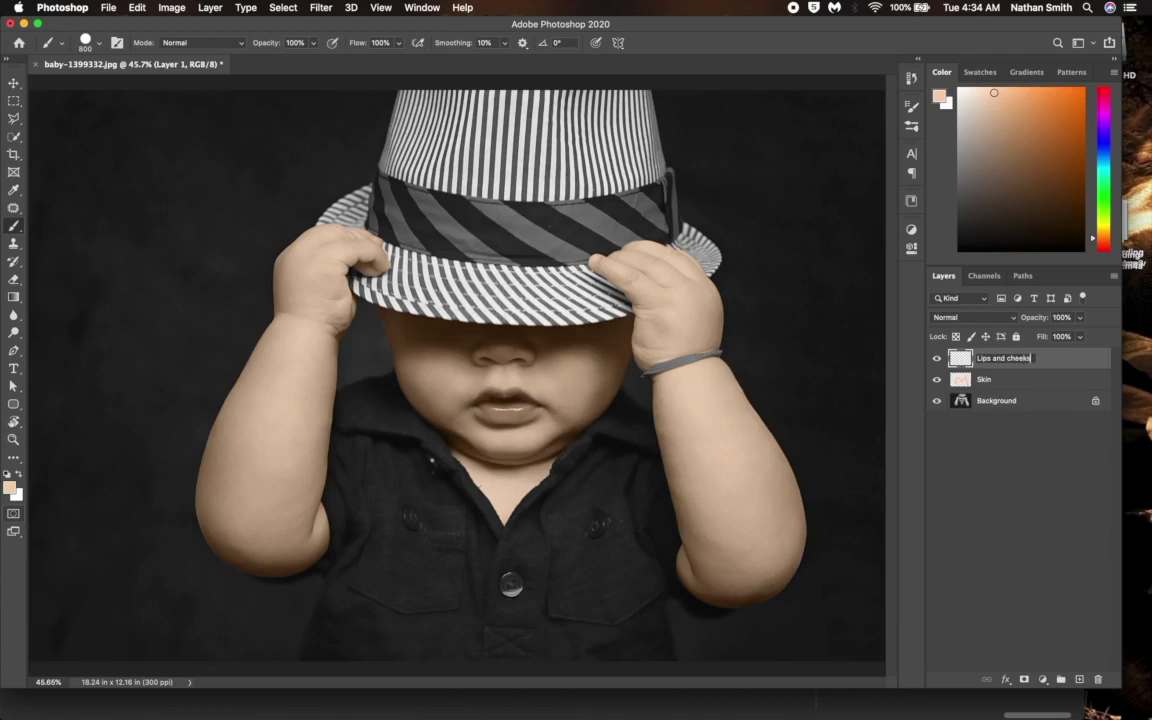
key(Return)
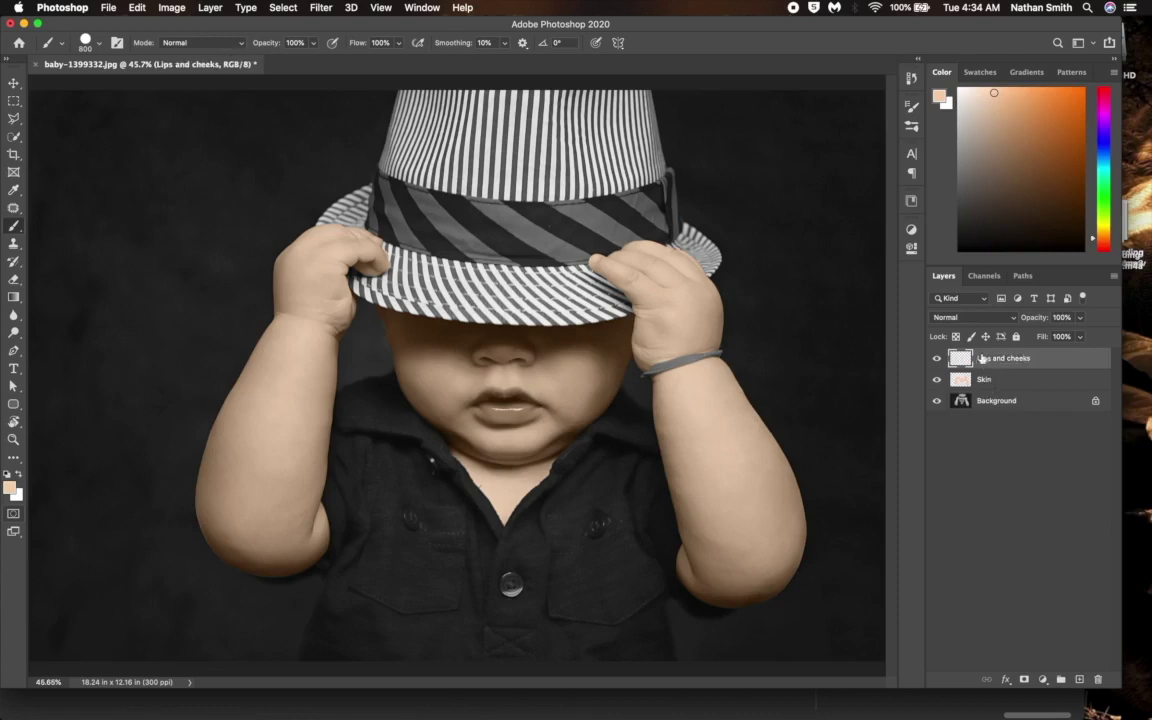
click(984, 318)
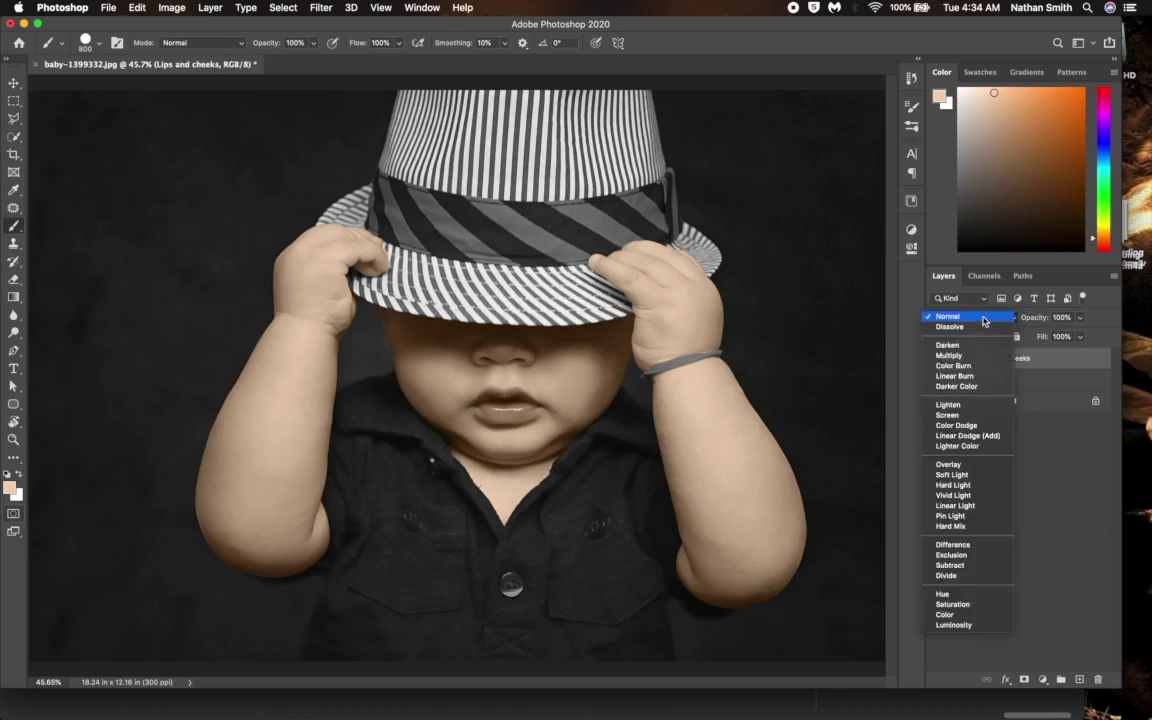
click(944, 614)
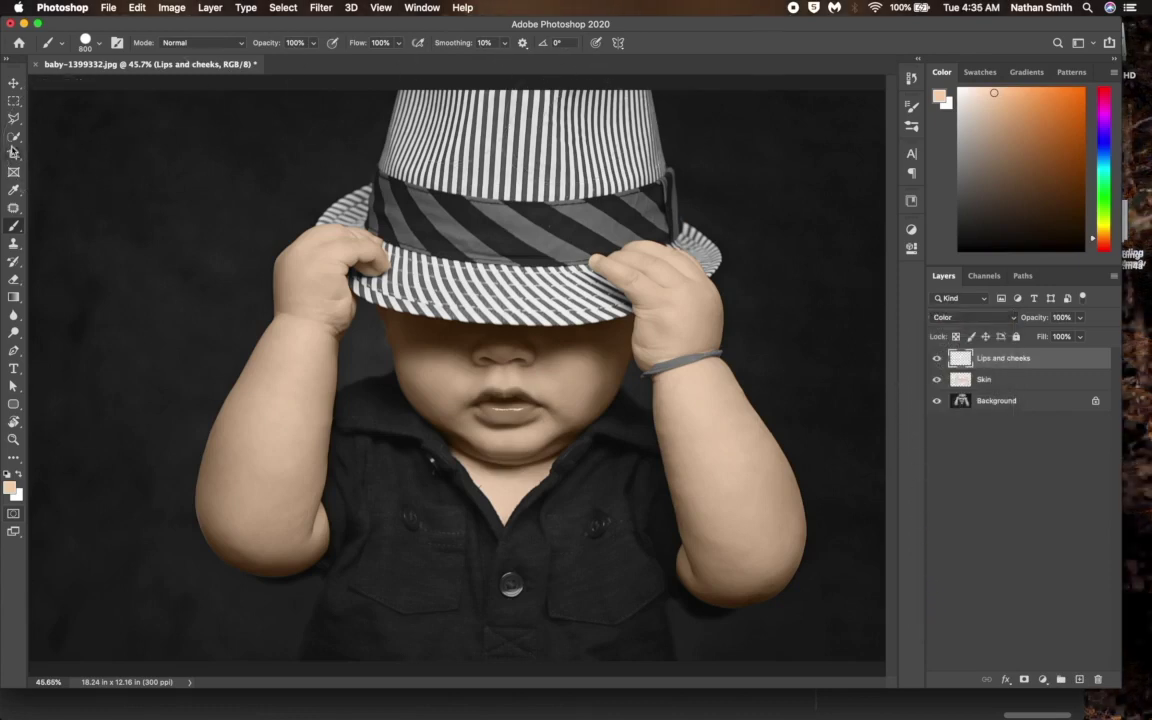
click(13, 138)
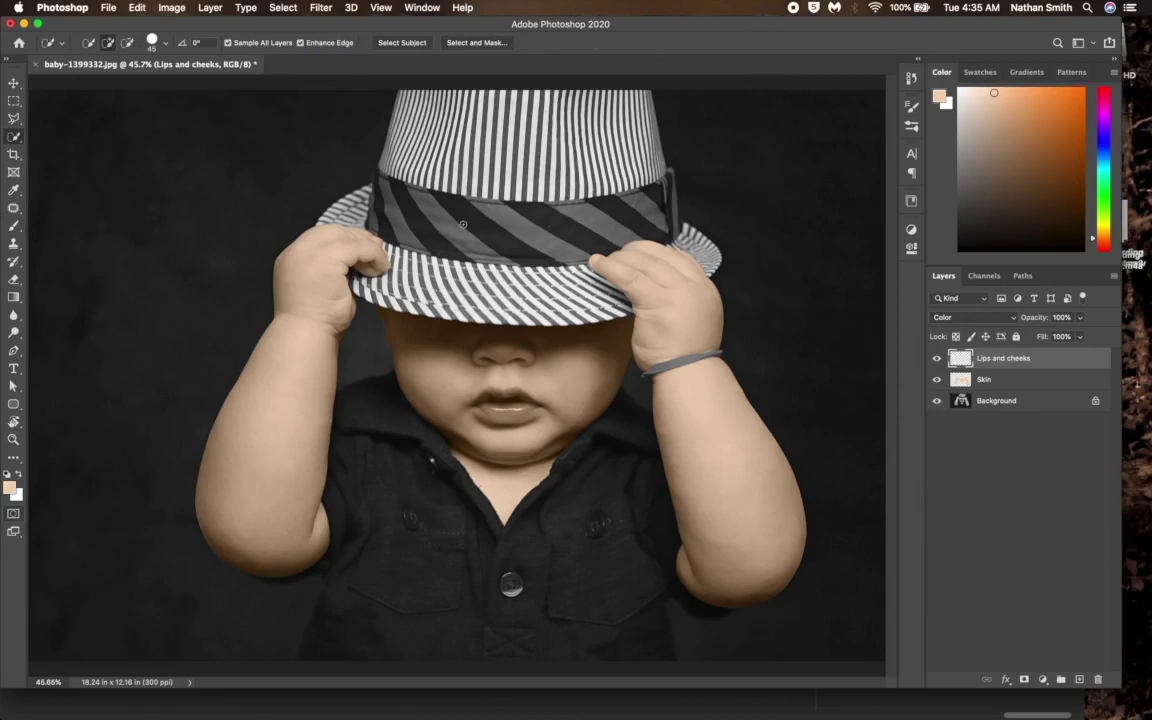
- Select the baby's upper and lower lips with a Quick Selection brush shrunk to 25 px
scroll(463, 224, up, 3)
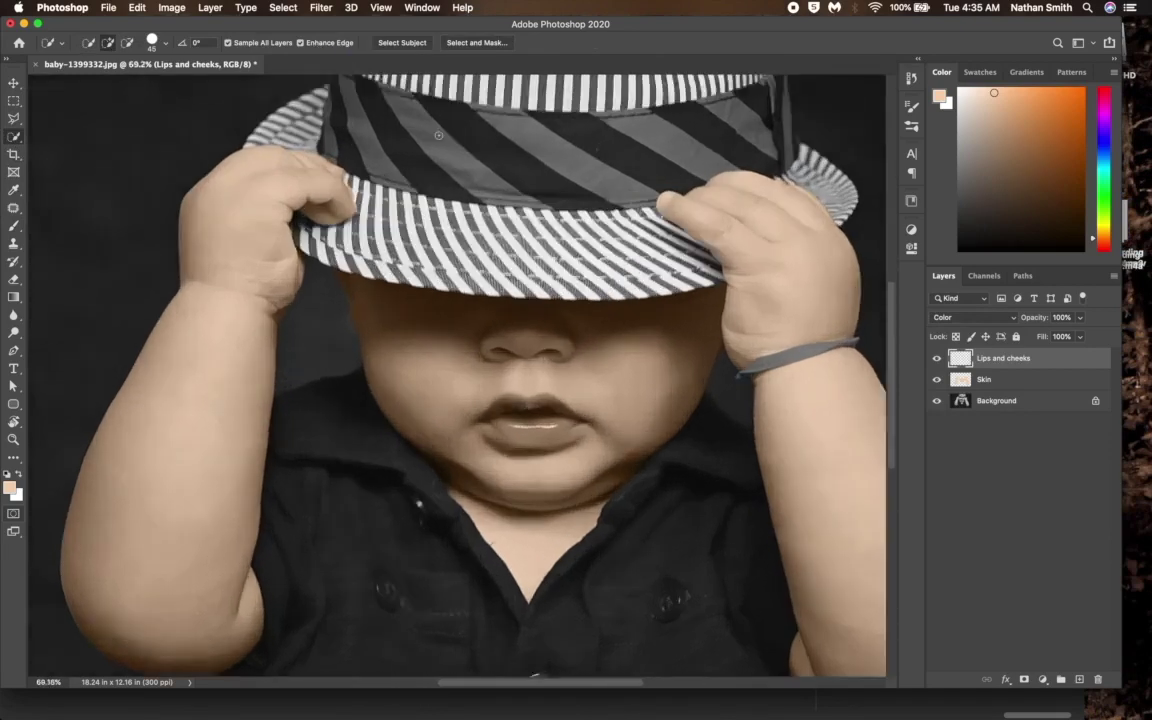
scroll(597, 276, up, 4)
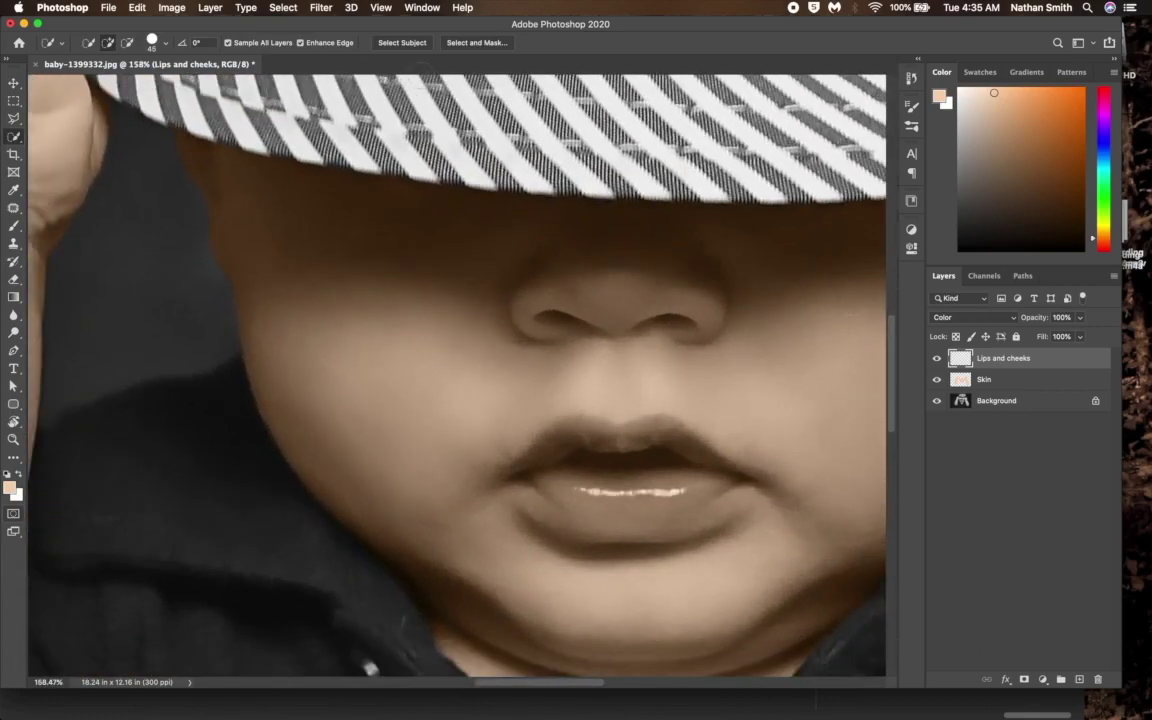
scroll(597, 276, down, 5)
scroll(597, 276, right, 4)
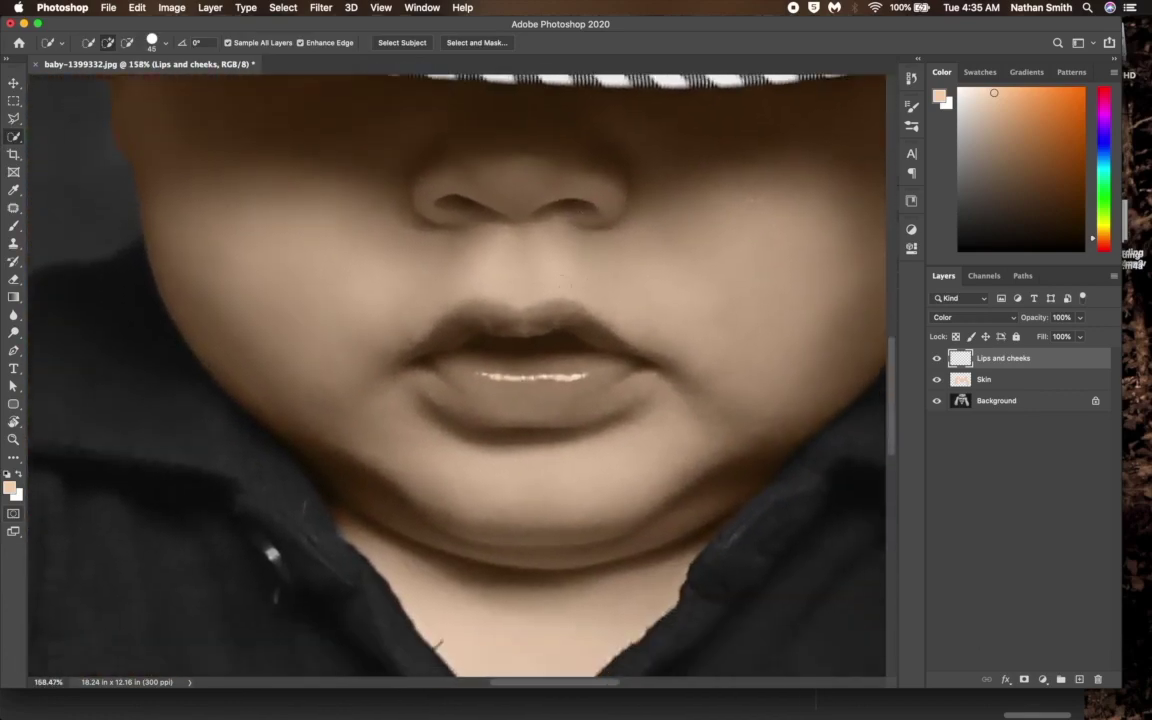
key(bracketleft)
key(bracketleft)
mouse_move(422, 342)
mouse_down()
mouse_move(478, 311)
mouse_move(560, 309)
mouse_move(604, 352)
mouse_move(530, 390)
mouse_up()
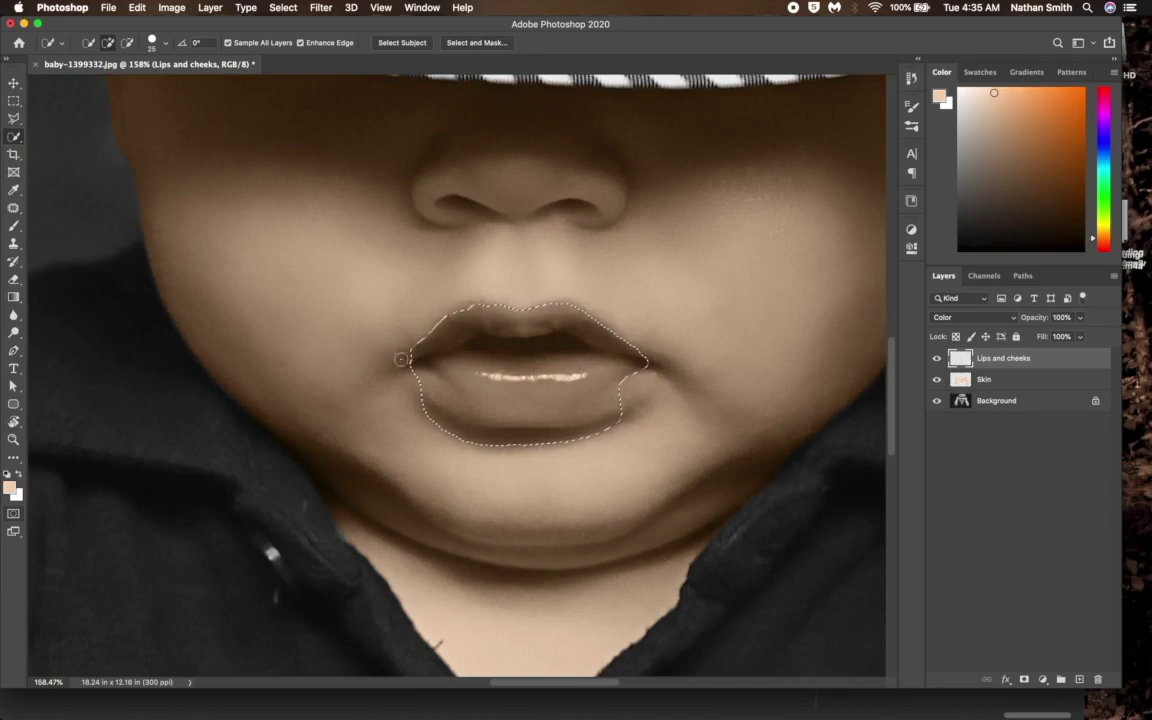
- In Quick Mask, use a smaller brush to clear mask from the lower-left and lower-right lip edges
key(q)
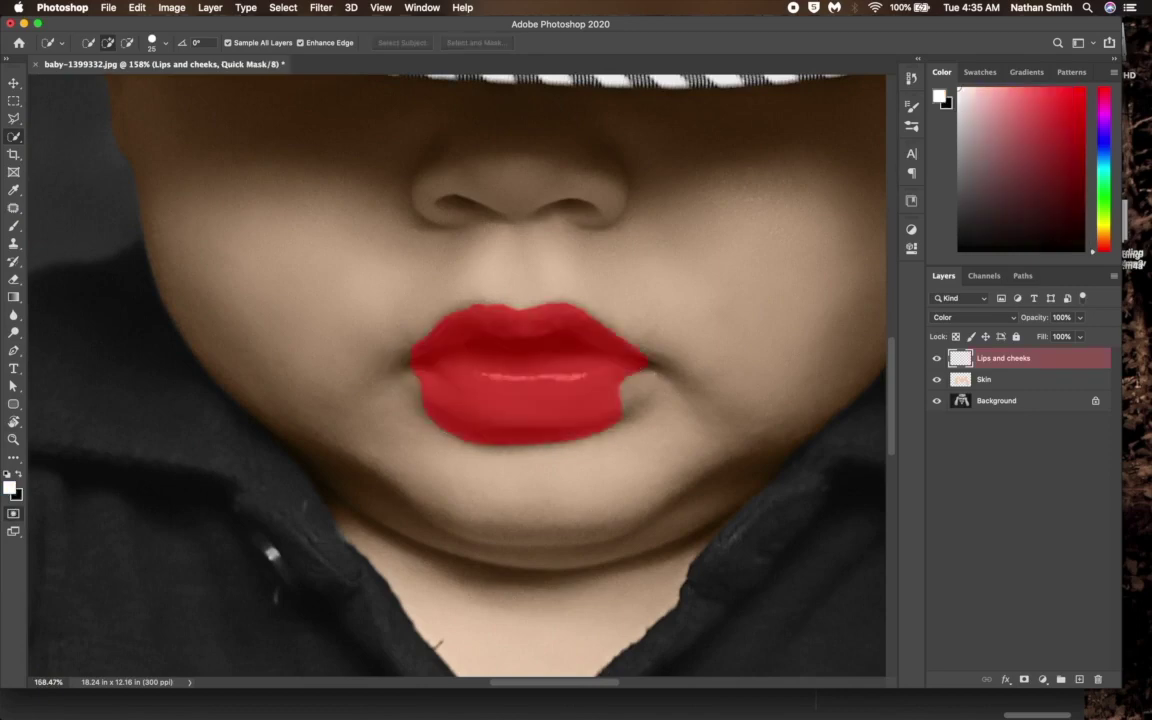
key(b)
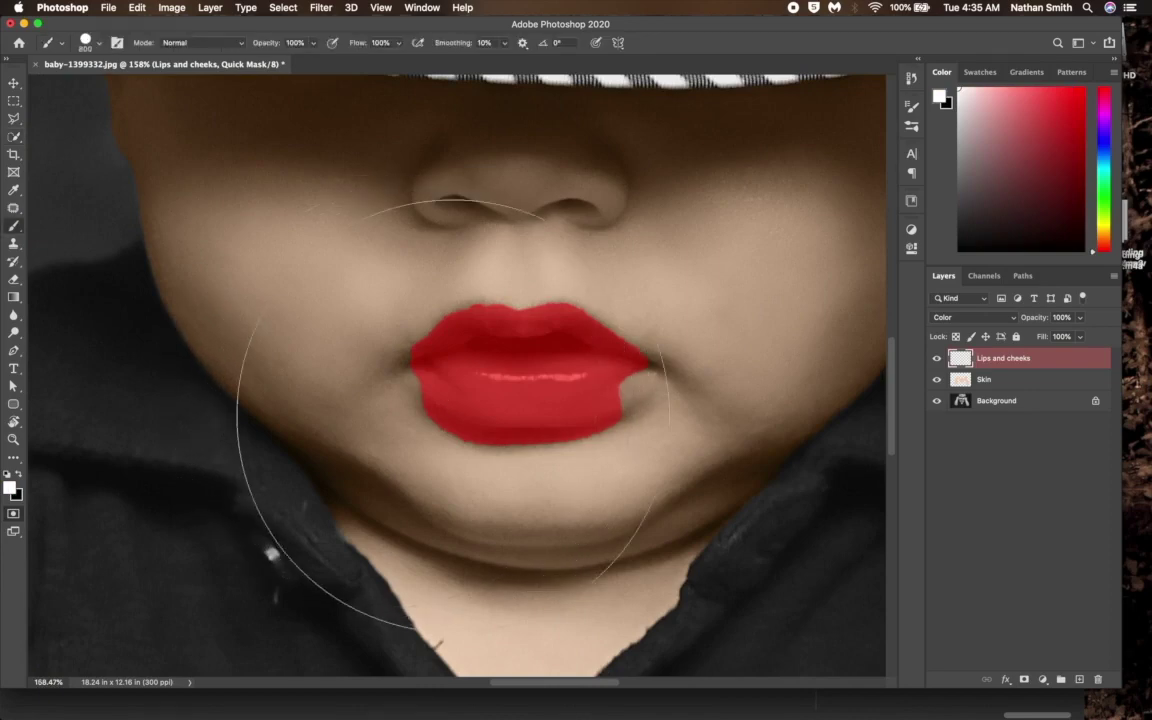
scroll(453, 414, down, 5)
scroll(445, 411, up, 6)
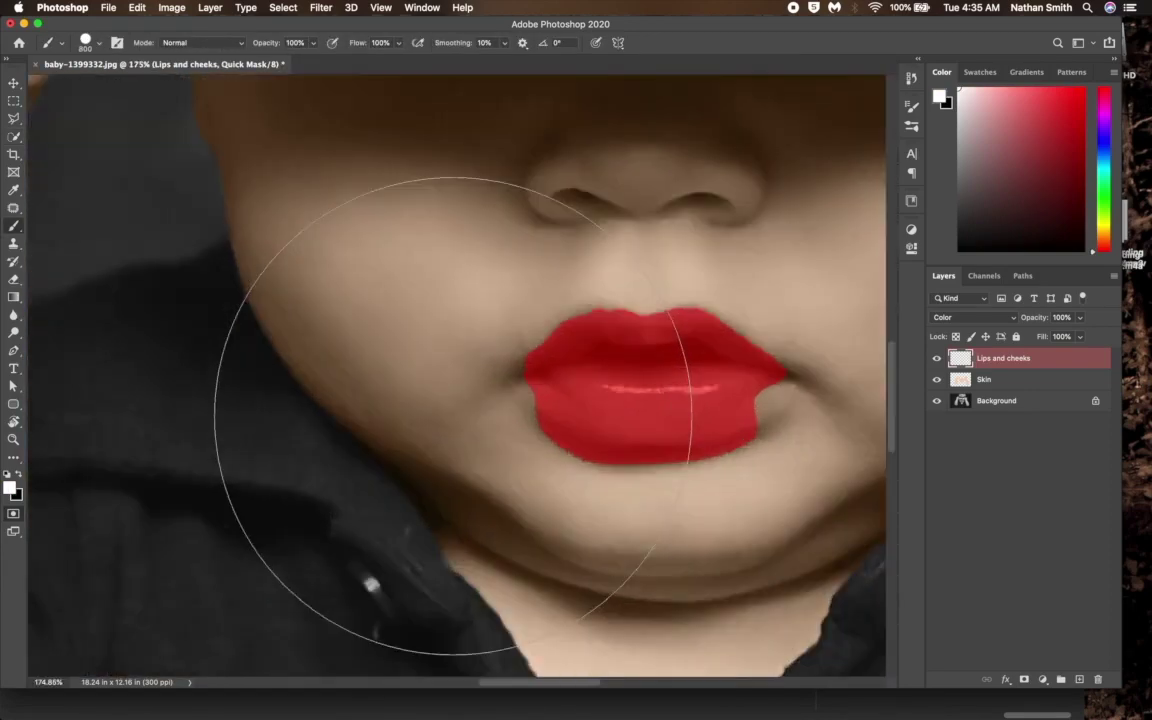
mouse_move(453, 417)
mouse_down()
mouse_move(57, 311)
mouse_move(450, 418)
mouse_move(376, 406)
mouse_move(396, 416)
mouse_up()
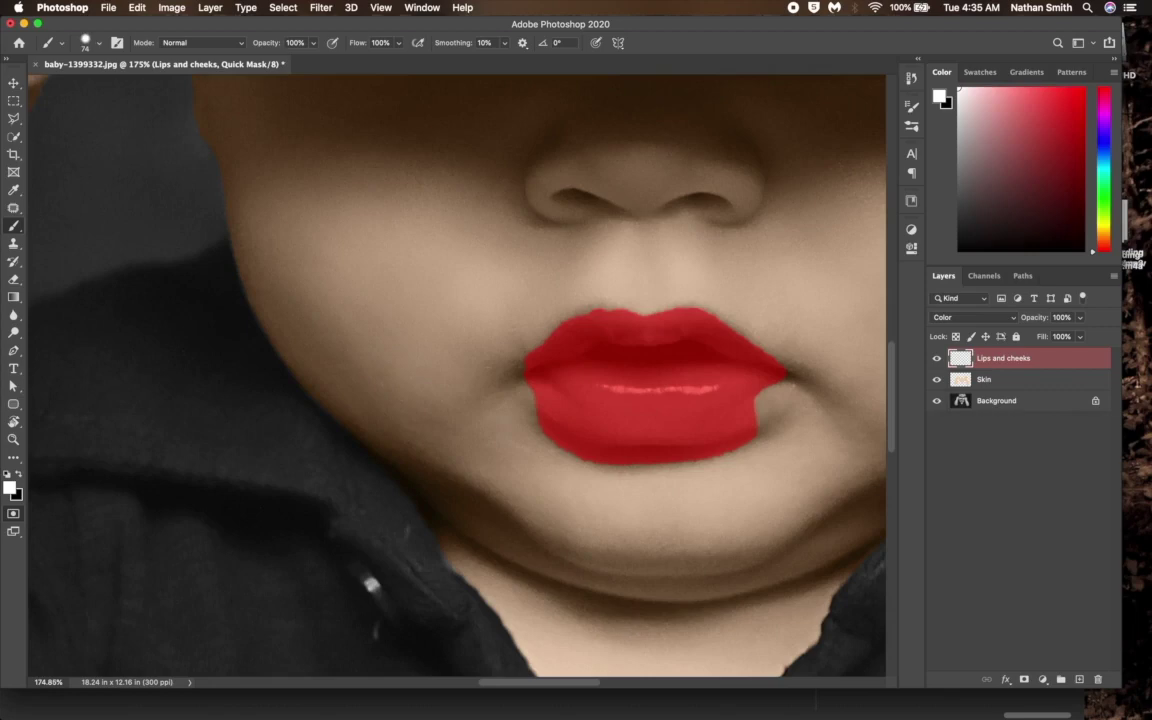
drag(550, 440, 570, 445)
drag(690, 455, 745, 448)
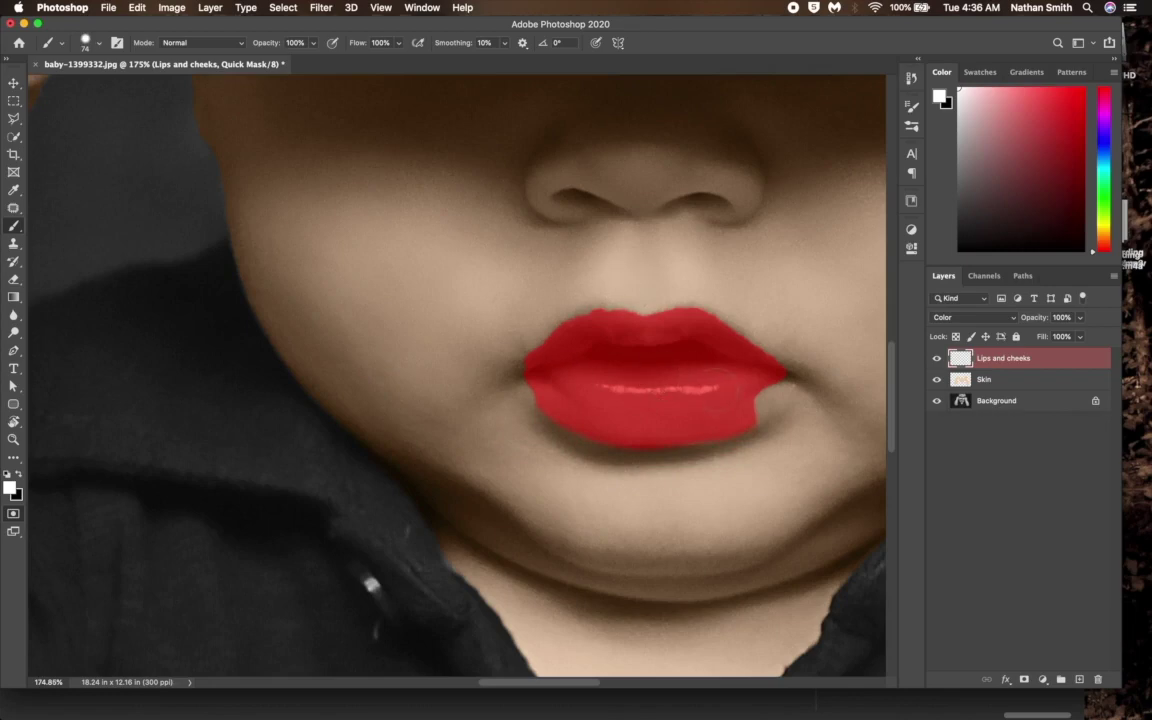
- Undo the lower-right correction and extend the mask outward at the lips' left corner
key(x)
key(ctrl+z)
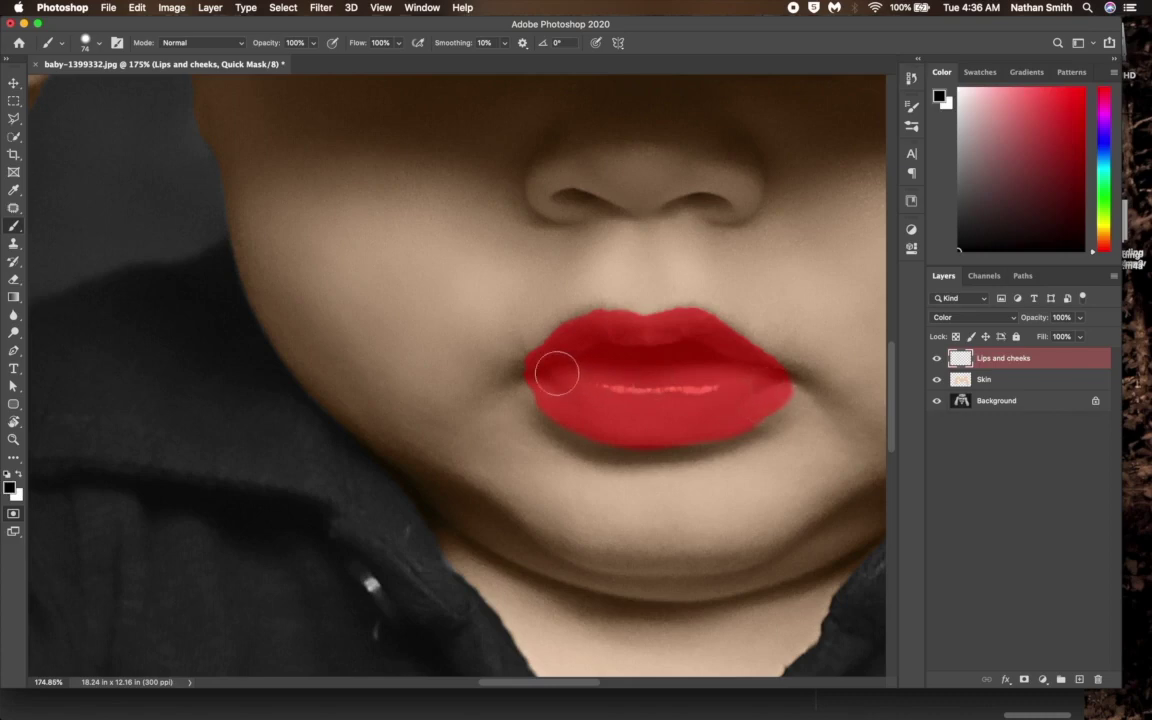
mouse_move(557, 373)
mouse_down()
mouse_move(532, 383)
mouse_move(532, 368)
mouse_up()
- Exit Quick Mask, choose a pinkish red, and paint the selected lips, then view the whole photo
key(q)
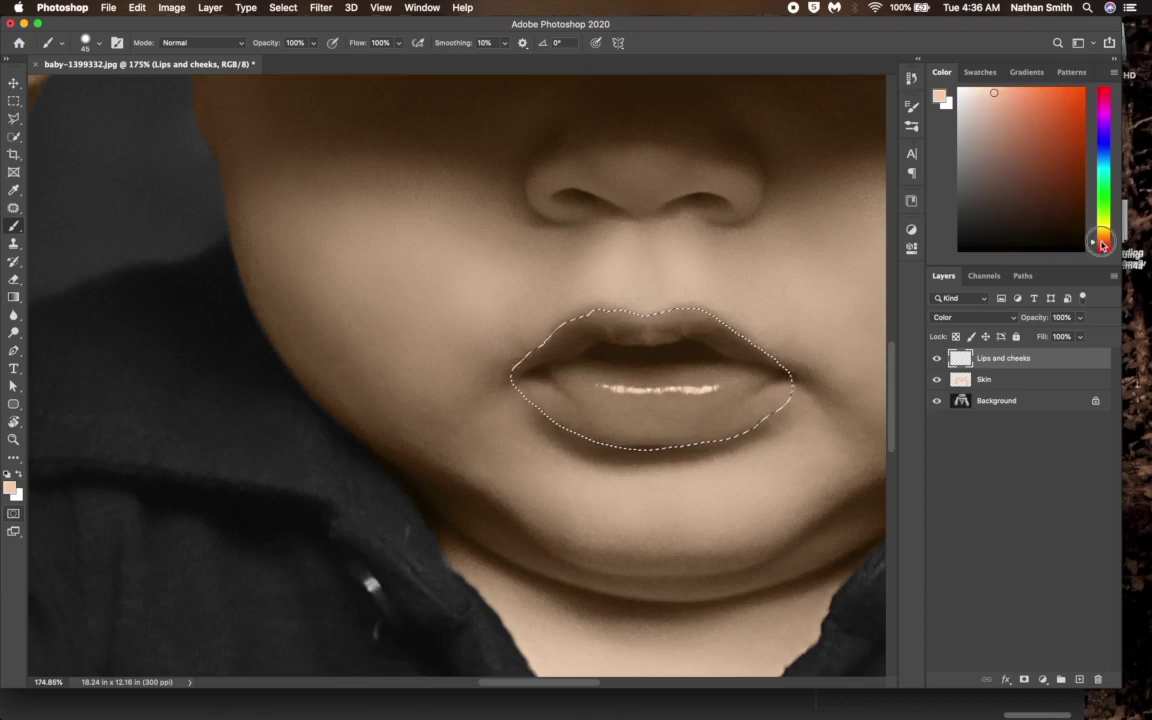
click(1101, 241)
drag(1101, 241, 1100, 247)
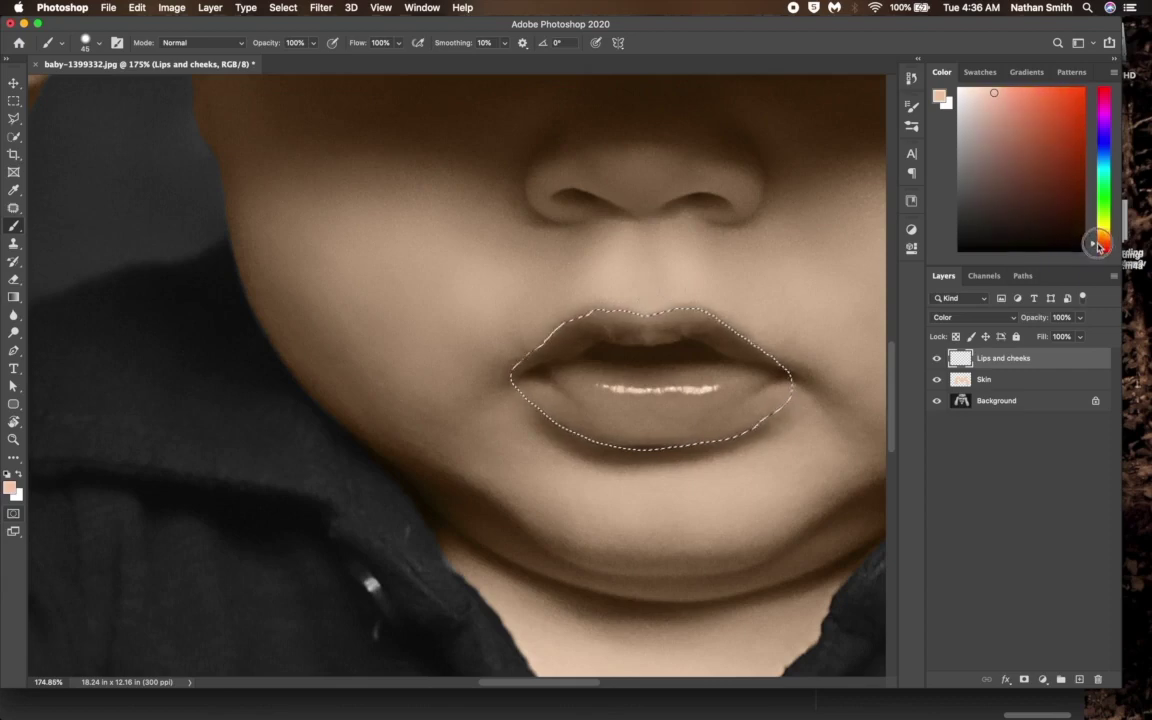
click(1000, 95)
mouse_move(700, 355)
mouse_down()
mouse_move(566, 386)
mouse_move(740, 370)
mouse_up()
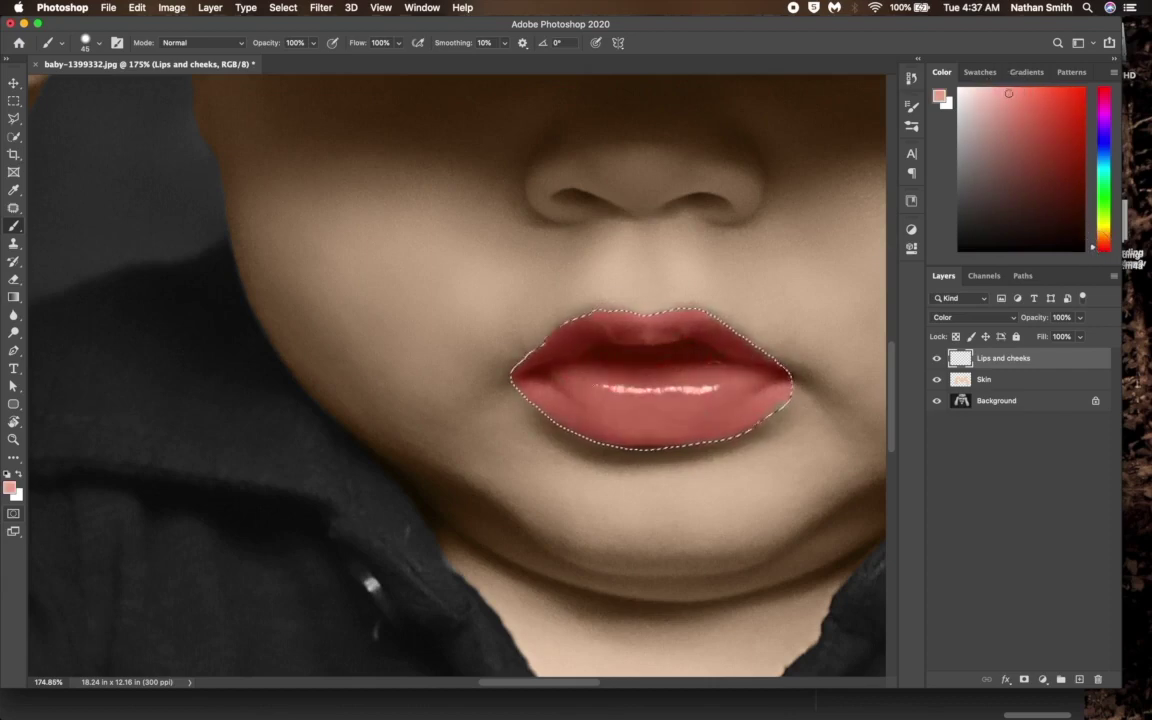
key(super+0)
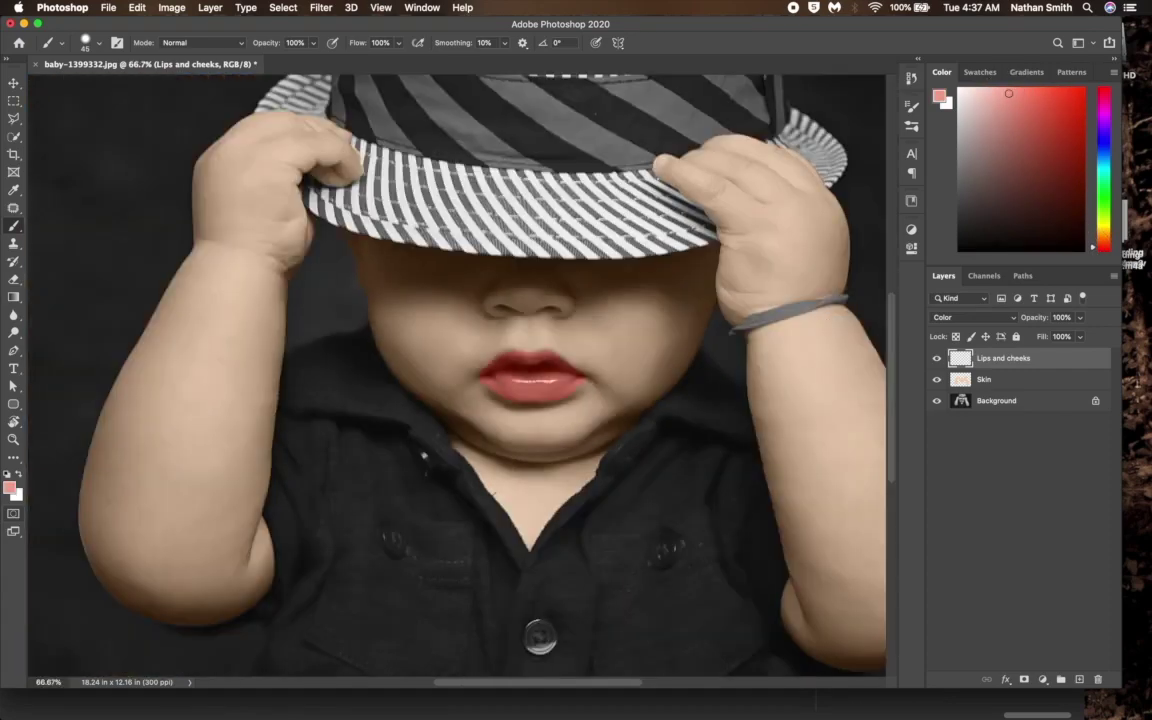
- Erase stray red from the lip corner and mouth opening with a 45 px eraser; fade the layer to 49%
key(e)
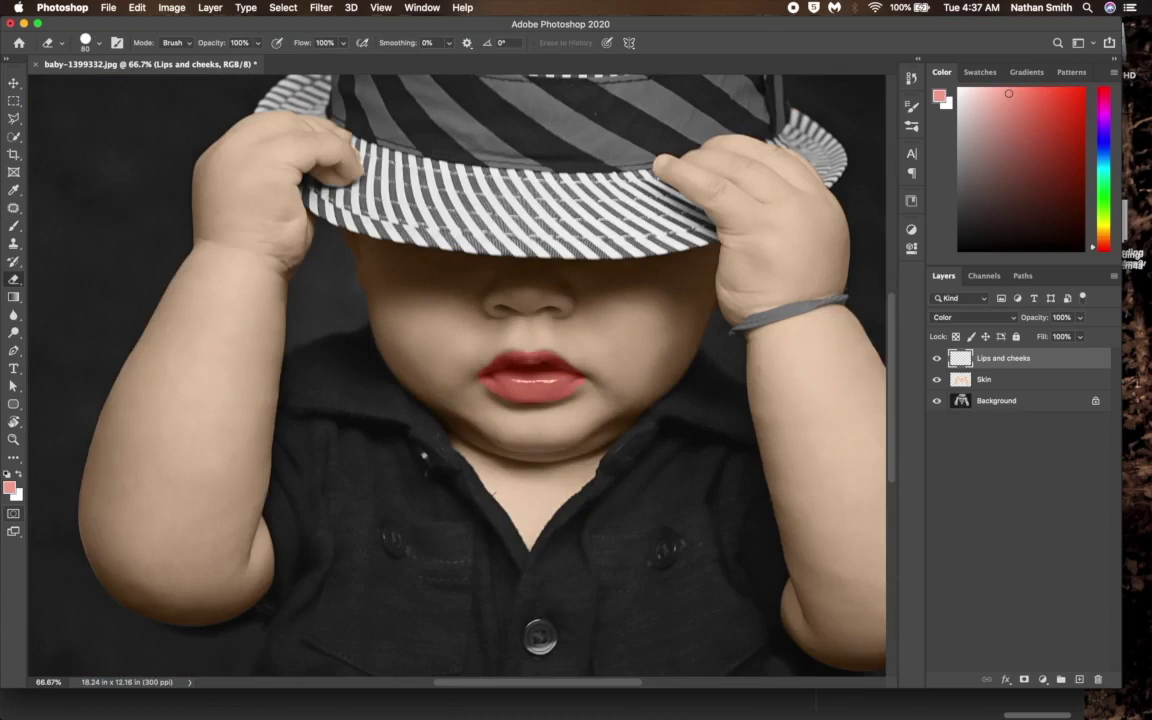
scroll(460, 379, up, 5)
mouse_move(748, 414)
mouse_down()
mouse_move(720, 419)
mouse_move(740, 445)
mouse_up()
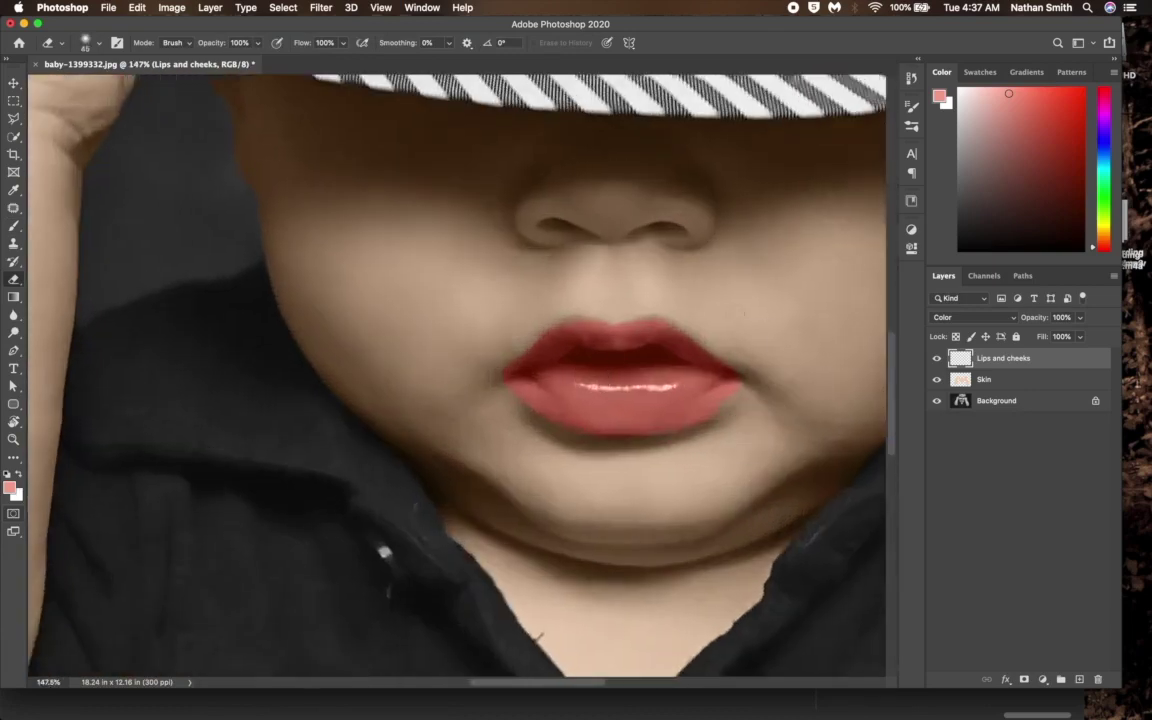
mouse_move(746, 381)
mouse_down()
mouse_move(665, 437)
mouse_move(560, 421)
mouse_move(499, 380)
mouse_move(541, 412)
mouse_move(671, 424)
mouse_up()
drag(661, 355, 566, 355)
drag(1030, 317, 1004, 317)
scroll(805, 257, right, 5)
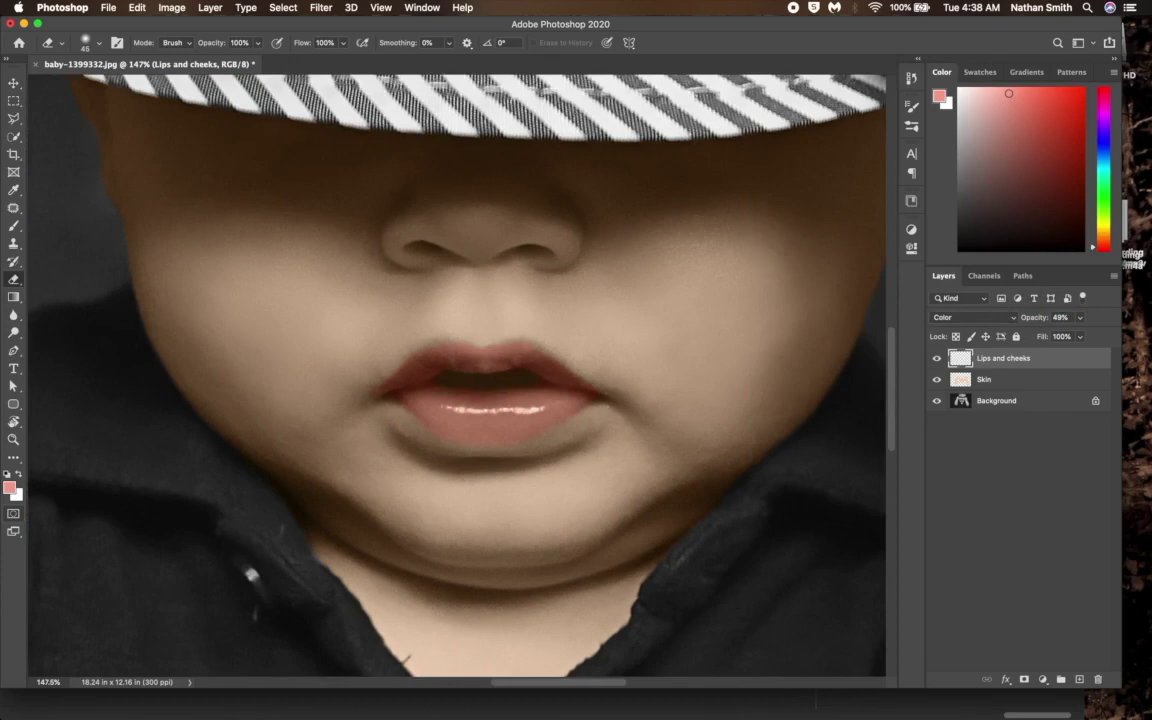
- Brush pink blush onto the right and left cheeks with a 207 px brush
key(b)
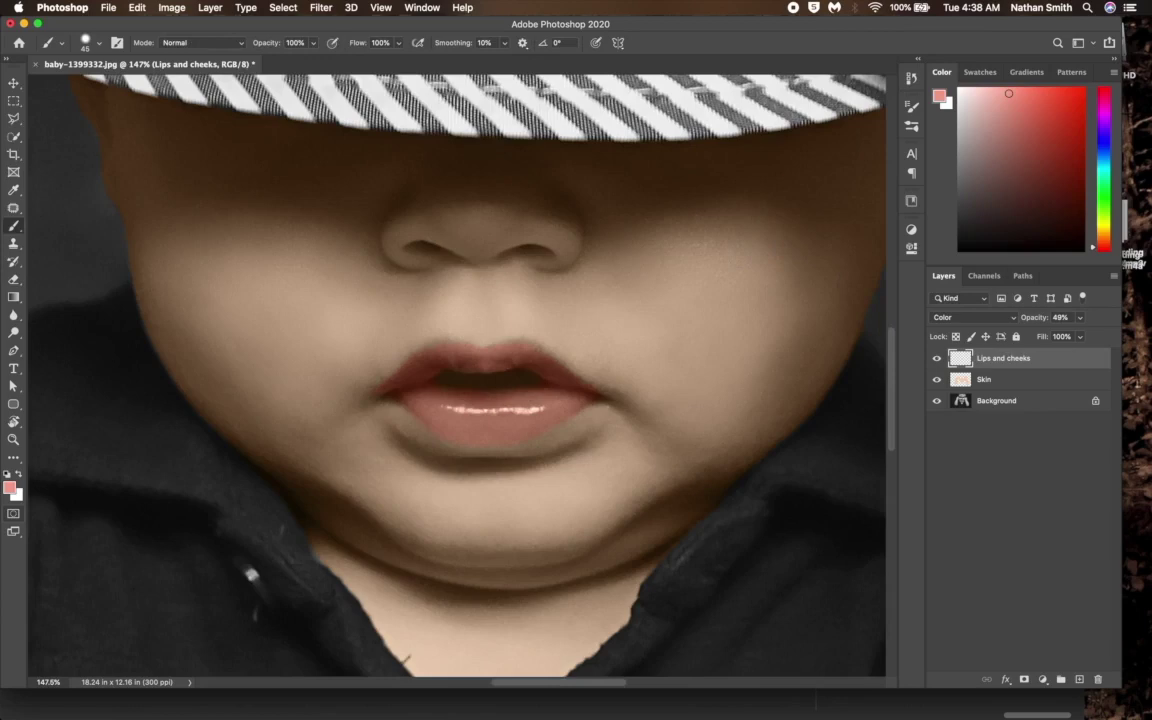
mouse_move(723, 258)
mouse_down()
mouse_move(812, 283)
mouse_move(805, 129)
mouse_move(818, 22)
mouse_up()
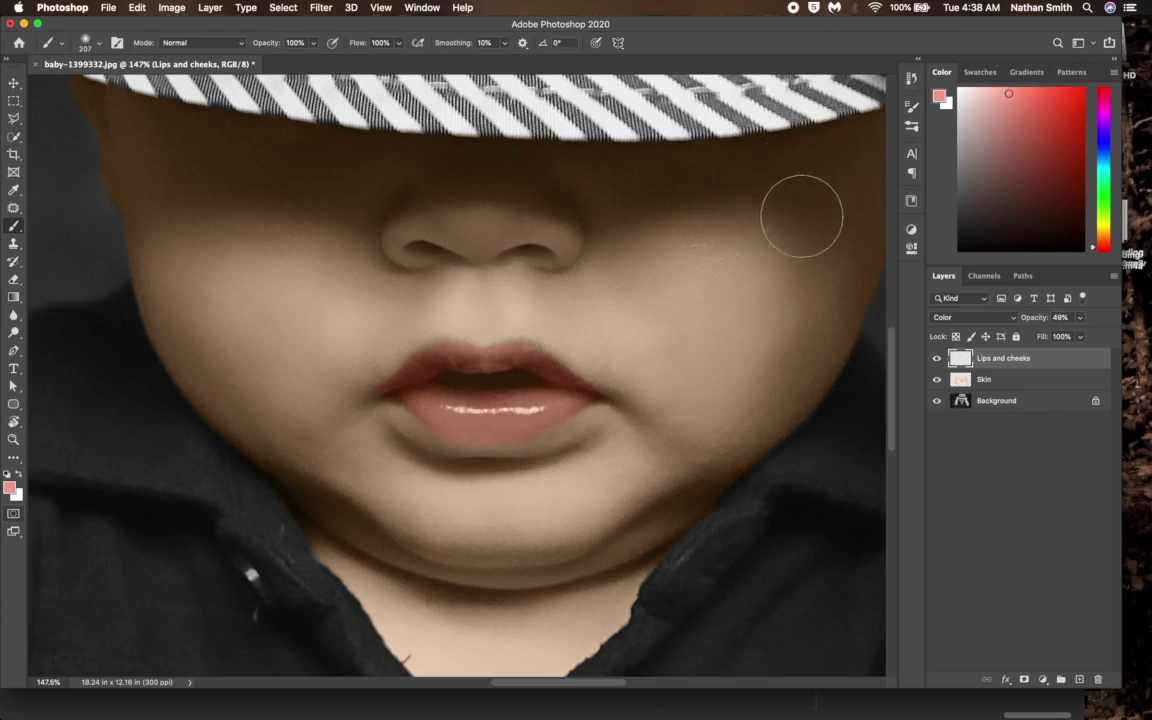
mouse_move(790, 214)
mouse_down()
mouse_move(730, 226)
mouse_move(779, 239)
mouse_move(713, 238)
mouse_up()
mouse_move(215, 200)
mouse_down()
mouse_move(230, 250)
mouse_move(188, 211)
mouse_move(210, 245)
mouse_move(195, 238)
mouse_up()
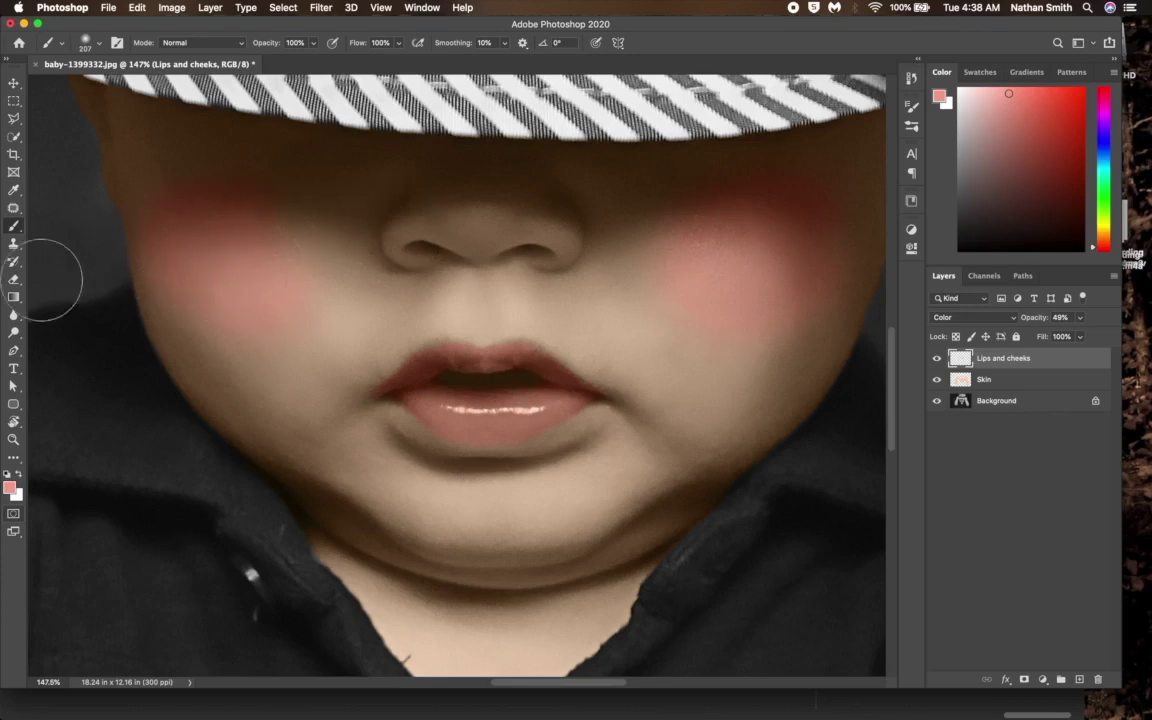
- Fade the cheek blush with the eraser, setting its flow to 100% and opacity to 34%
key(e)
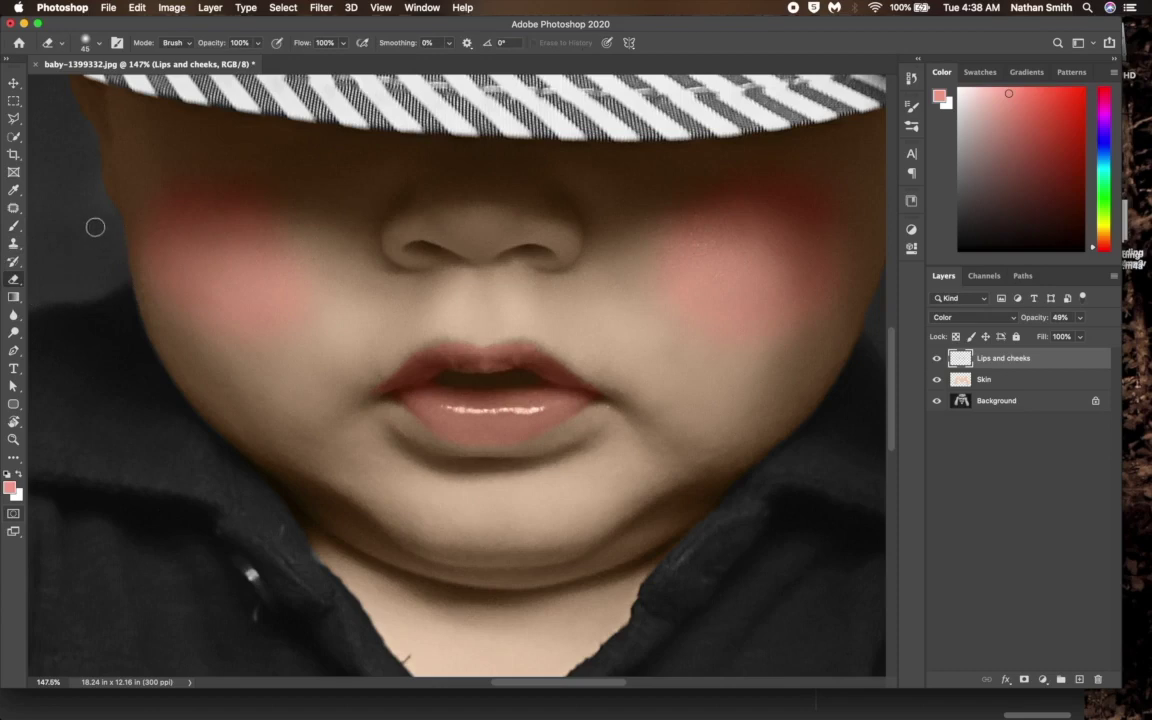
mouse_move(136, 257)
ctrl+alt+mouse_down()
mouse_move(296, 303)
mouse_move(270, 167)
mouse_move(288, 70)
mouse_move(255, 42)
ctrl+alt+mouse_up()
mouse_move(318, 218)
mouse_down()
mouse_move(324, 272)
mouse_move(248, 339)
mouse_move(109, 209)
mouse_move(502, 246)
mouse_move(789, 381)
mouse_move(871, 346)
mouse_move(682, 200)
mouse_up()
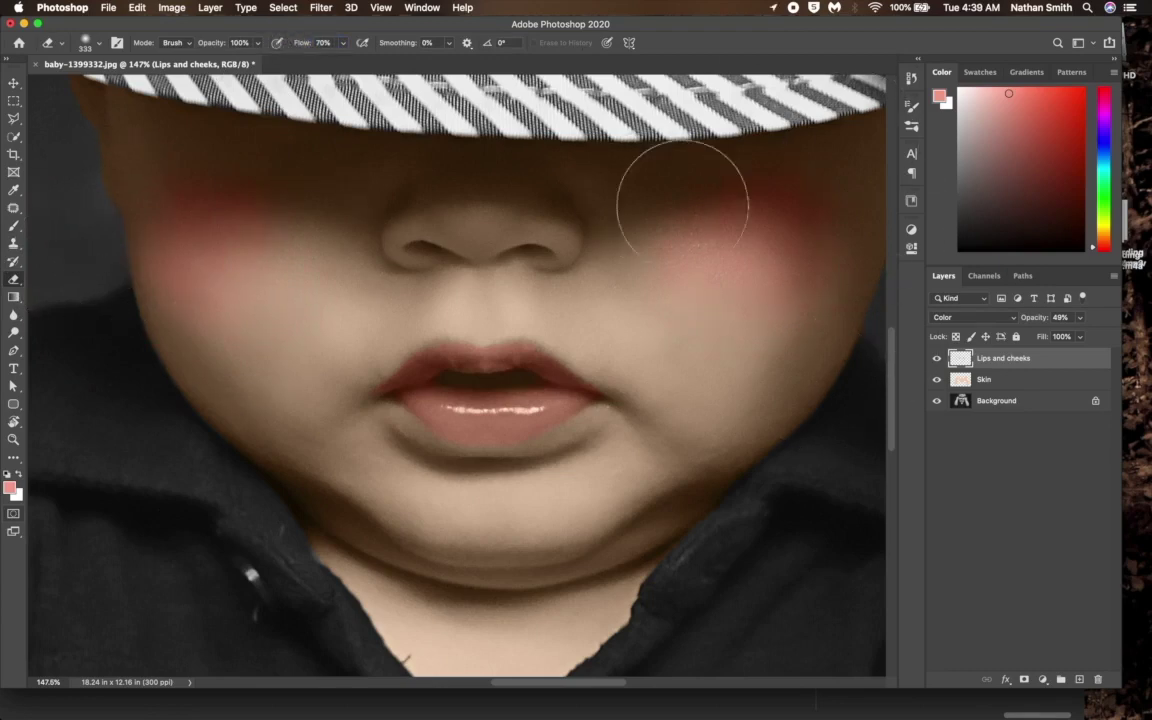
drag(300, 42, 405, 45)
drag(212, 42, 148, 42)
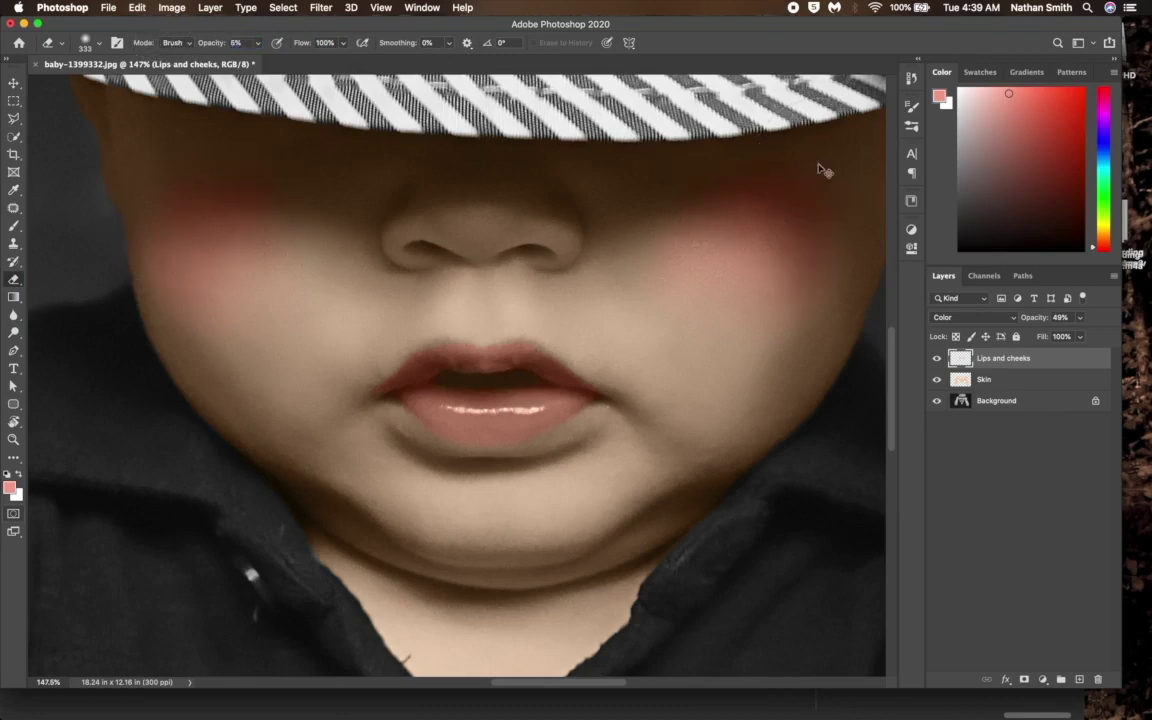
key(super+0)
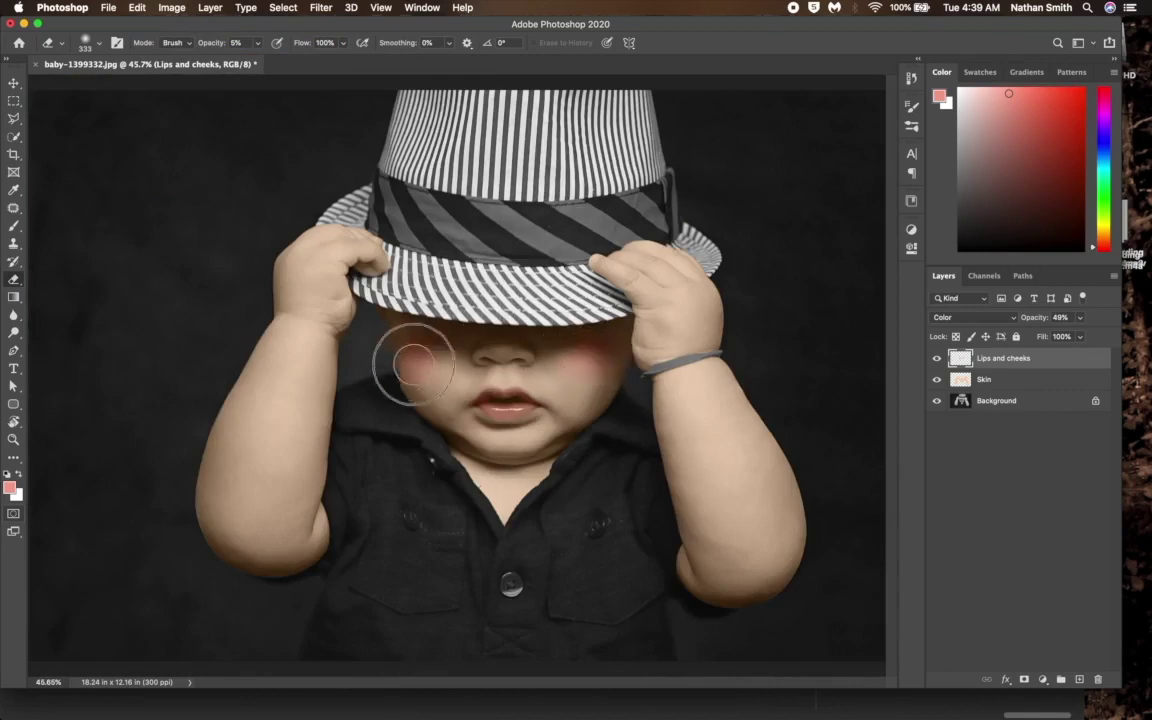
key(3)
key(4)
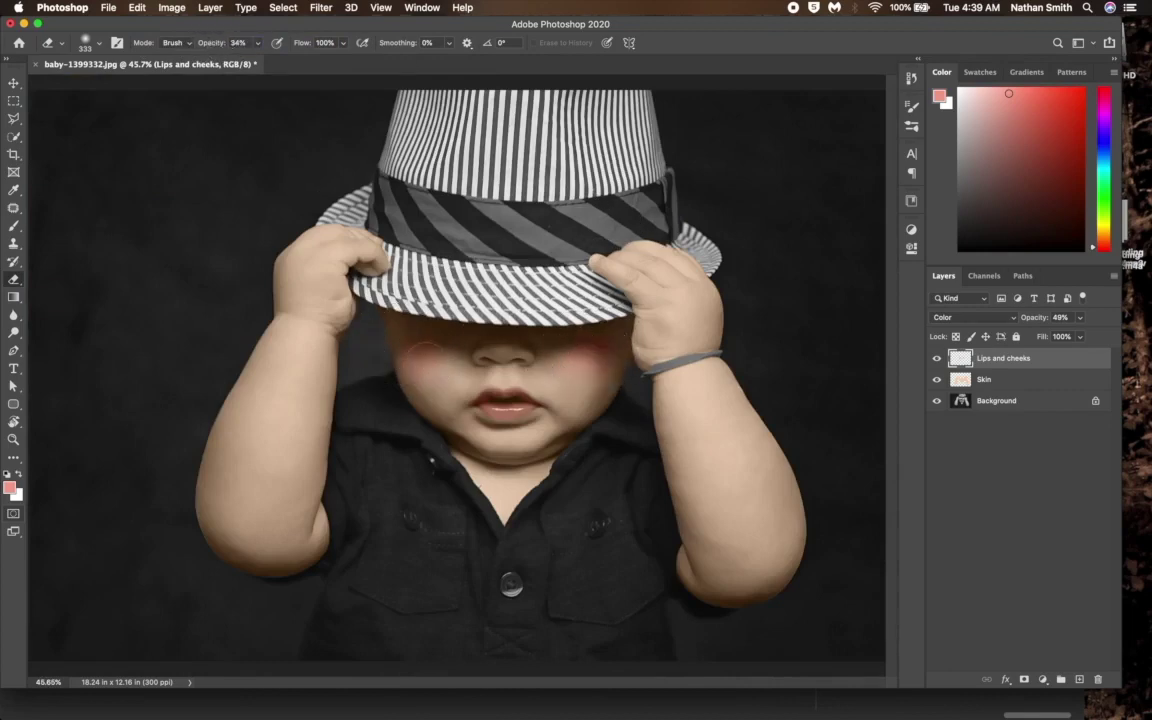